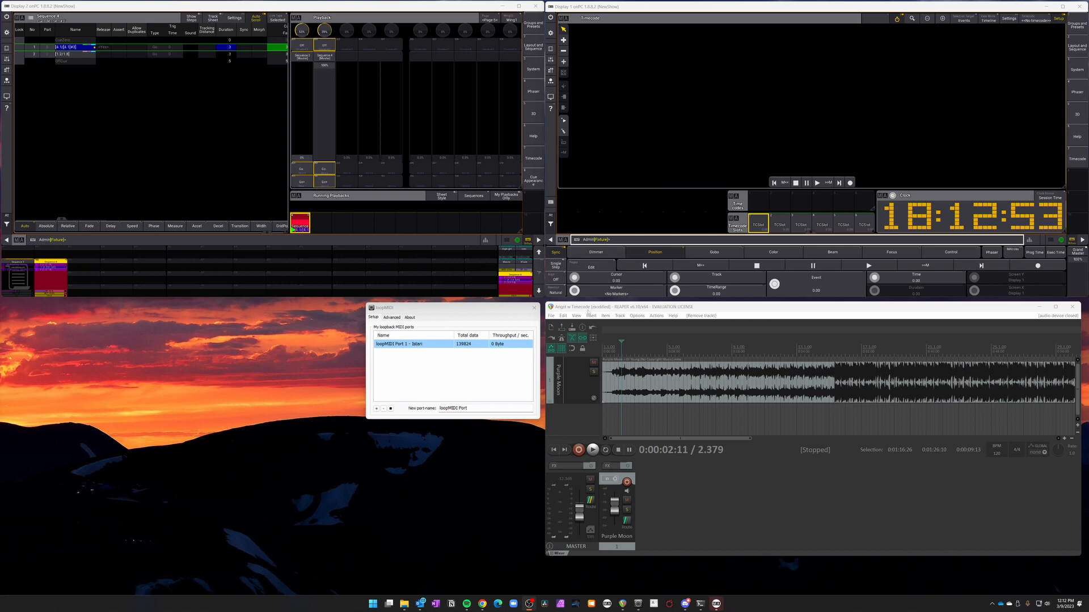
Insert an SMPTE LTC/MTC timecode generator in the REAPER project and move it onto a new track below Purple Moon.
left_click(442, 310)
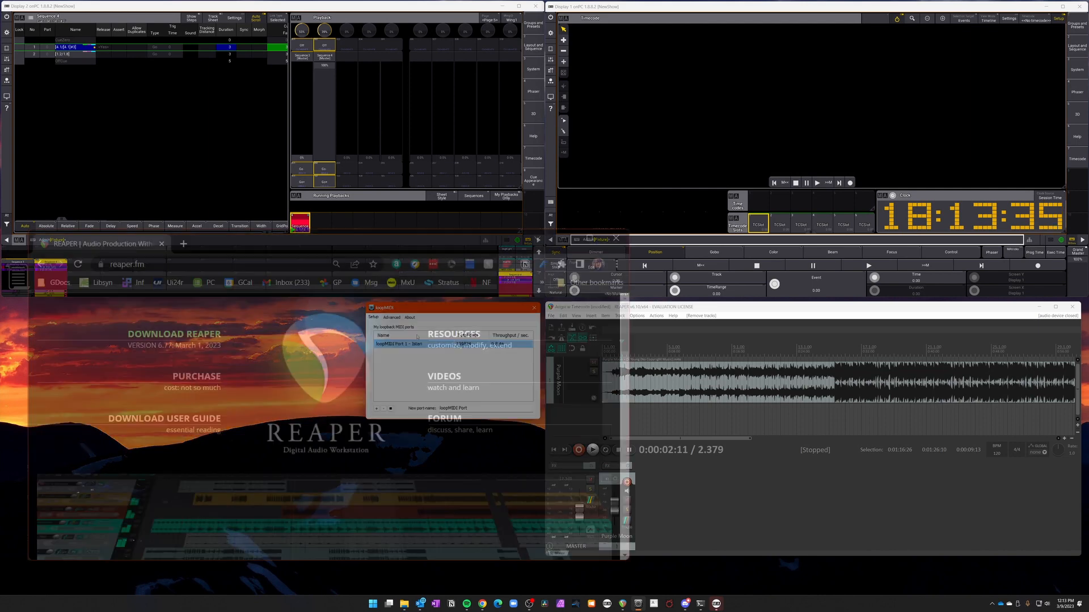
left_click(592, 307)
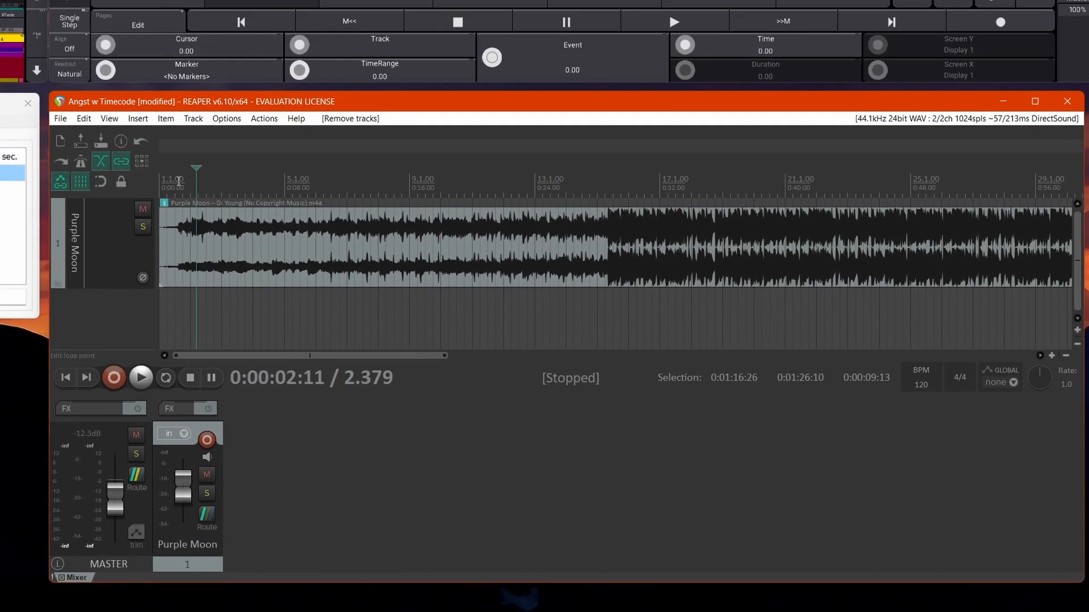
left_click(140, 120)
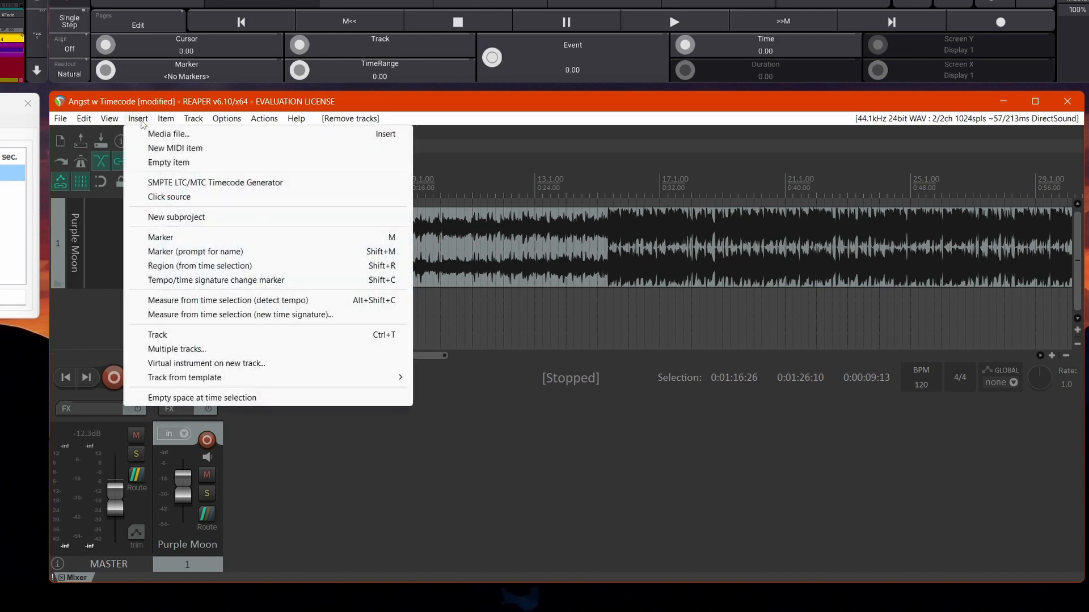
left_click(218, 184)
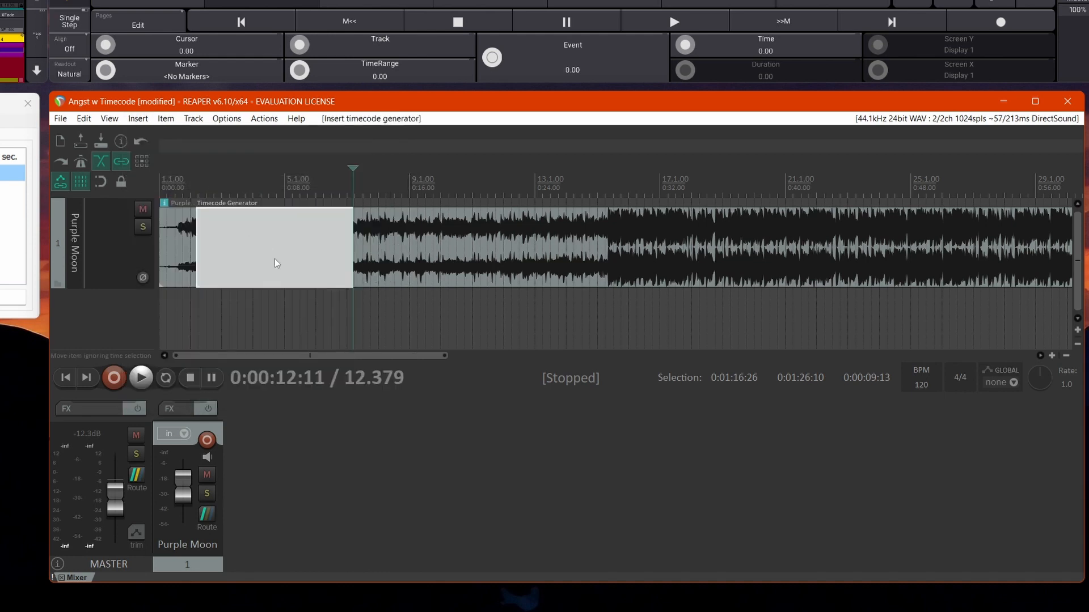
left_click_drag(274, 263, 274, 309)
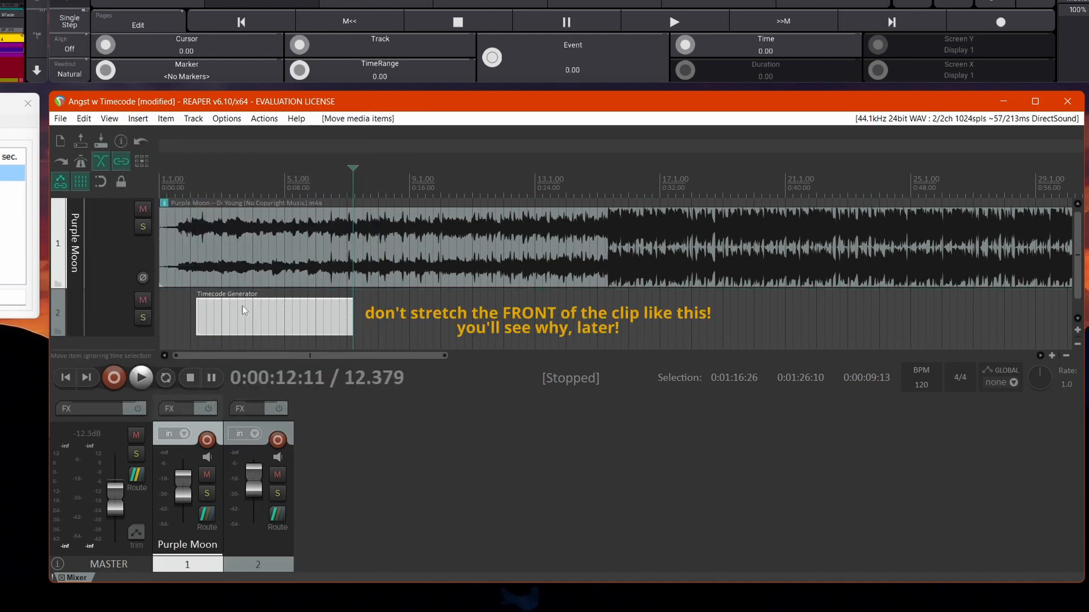
Extend the front of the timecode generator clip to the start of the timeline and name its track TIMECODE.
left_click_drag(196, 311, 77, 306)
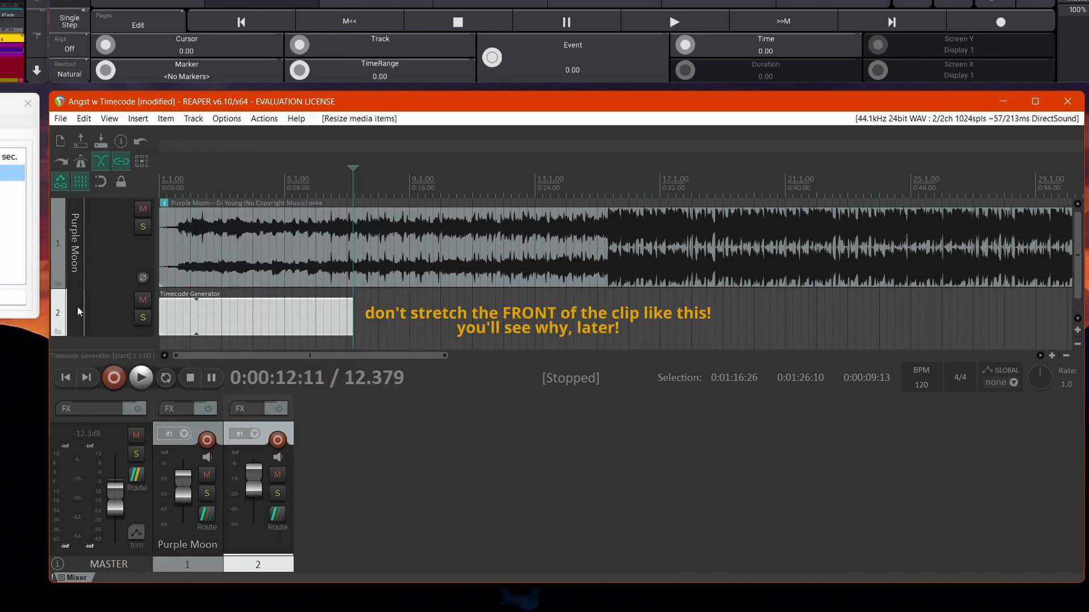
type("TIMECODE")
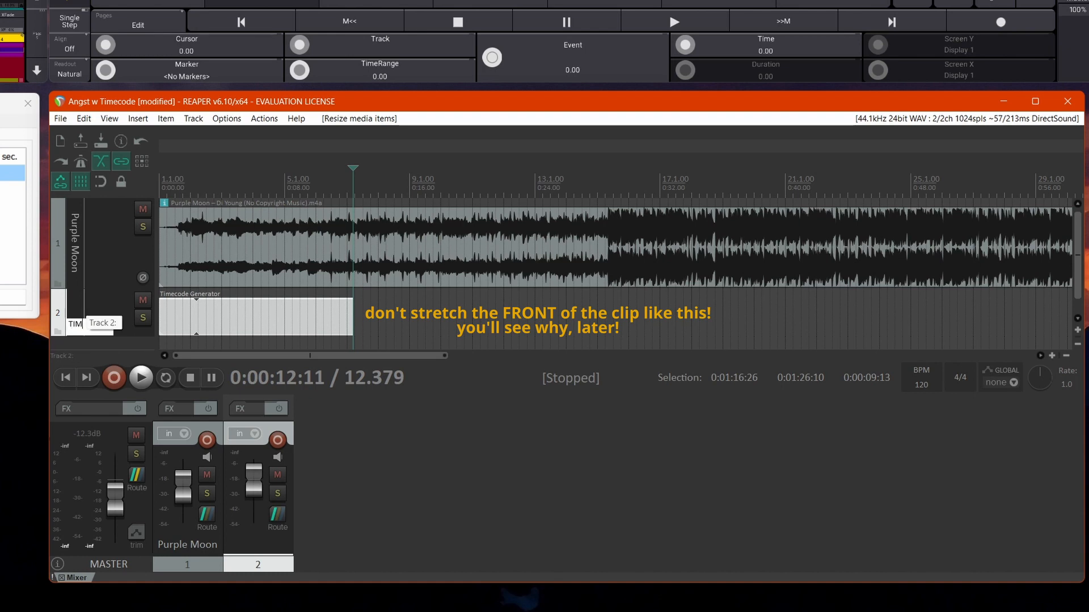
key("Return")
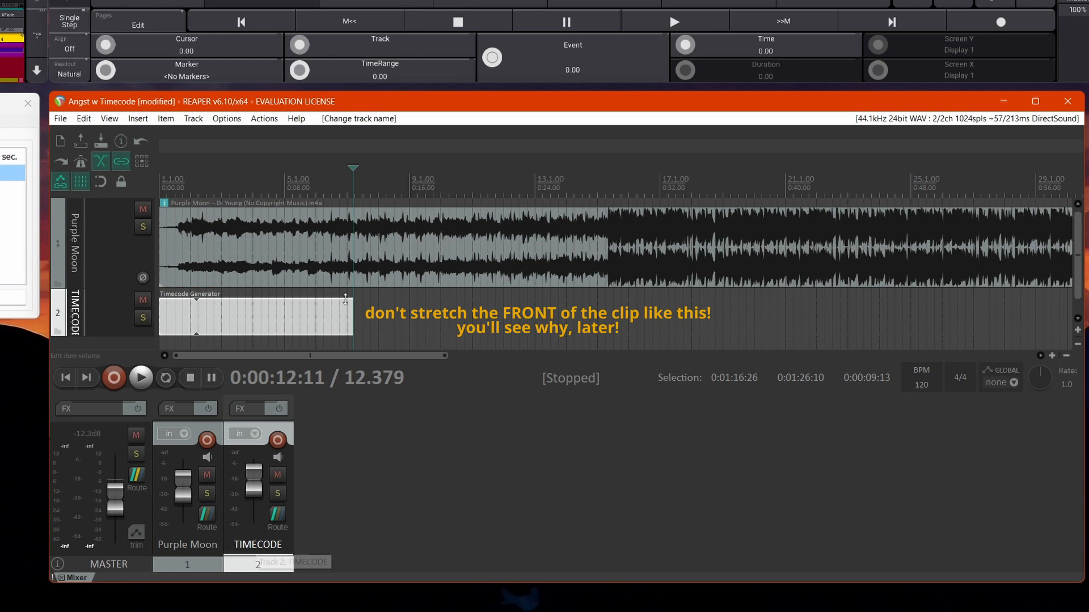
Lengthen the timecode generator clip so it ends past the end of the Purple Moon song.
left_click_drag(351, 318, 920, 306)
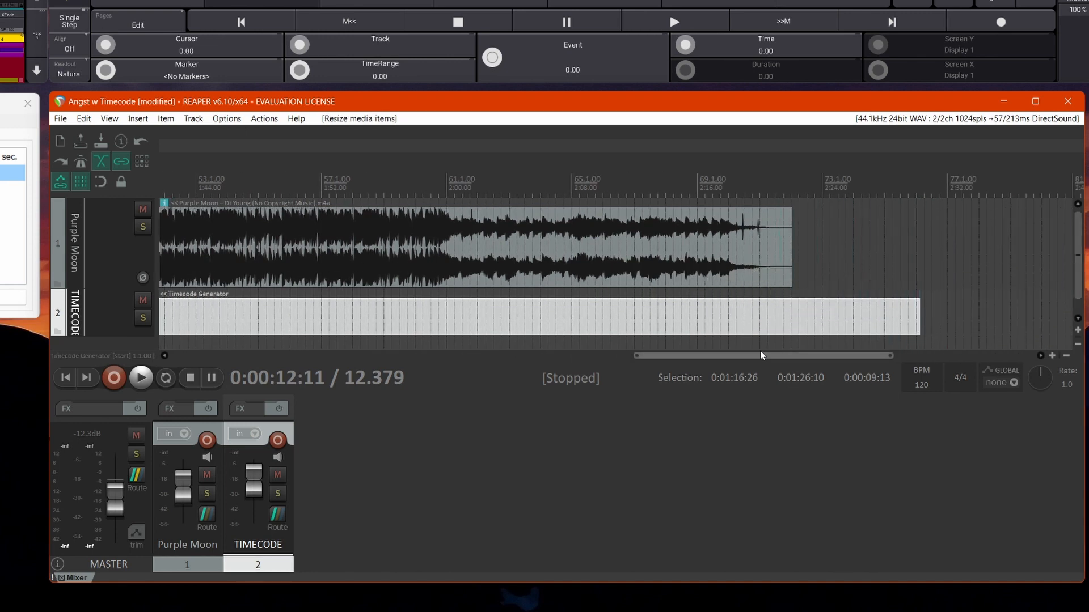
left_click_drag(758, 355, 191, 334)
left_click(195, 311)
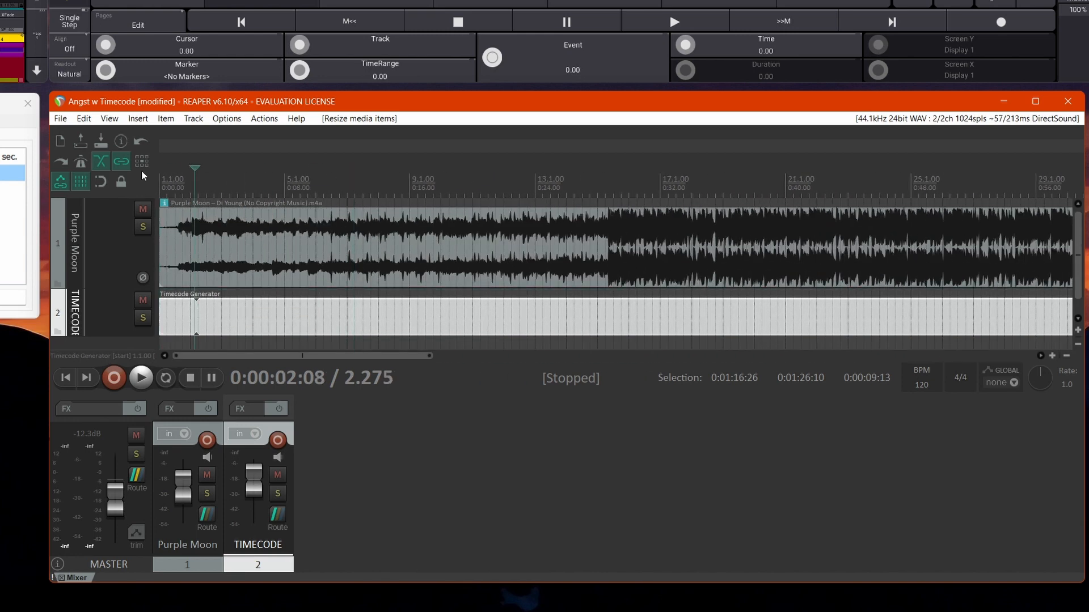
Play the project briefly from near the start to check the level meters of both tracks.
left_click(165, 181)
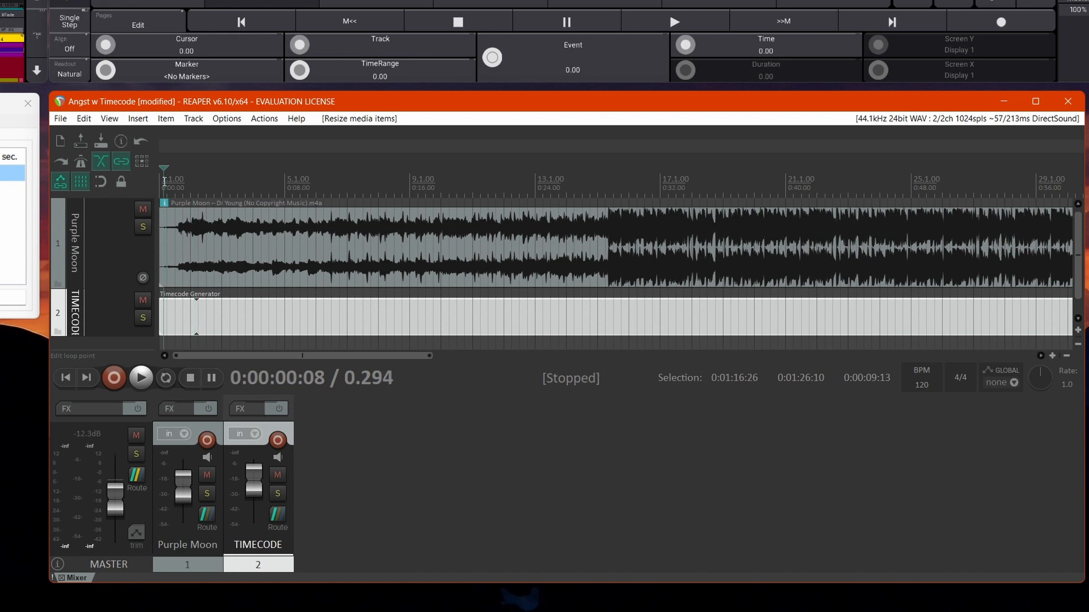
key("space")
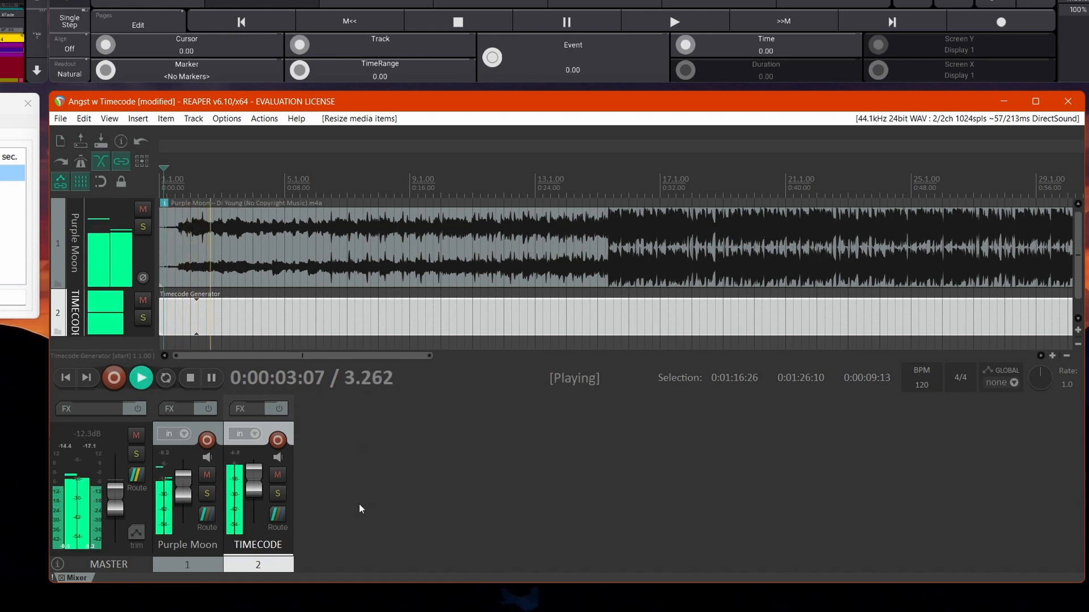
key("space")
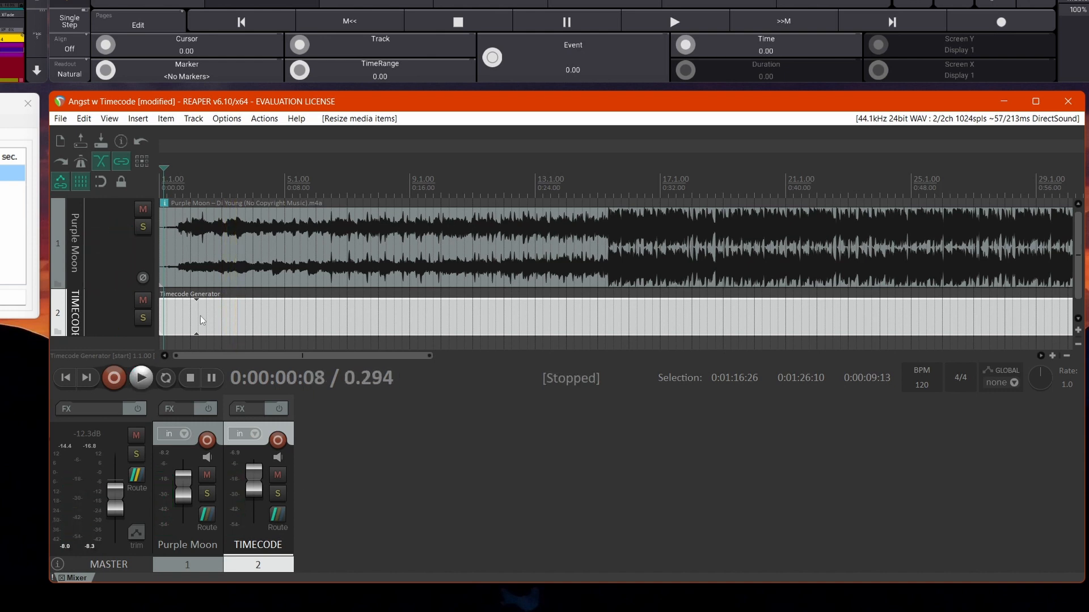
Set the timecode generator to send MIDI (MTC) at a 30.00 frame rate, and play the project briefly to check its signal.
right_click(219, 307)
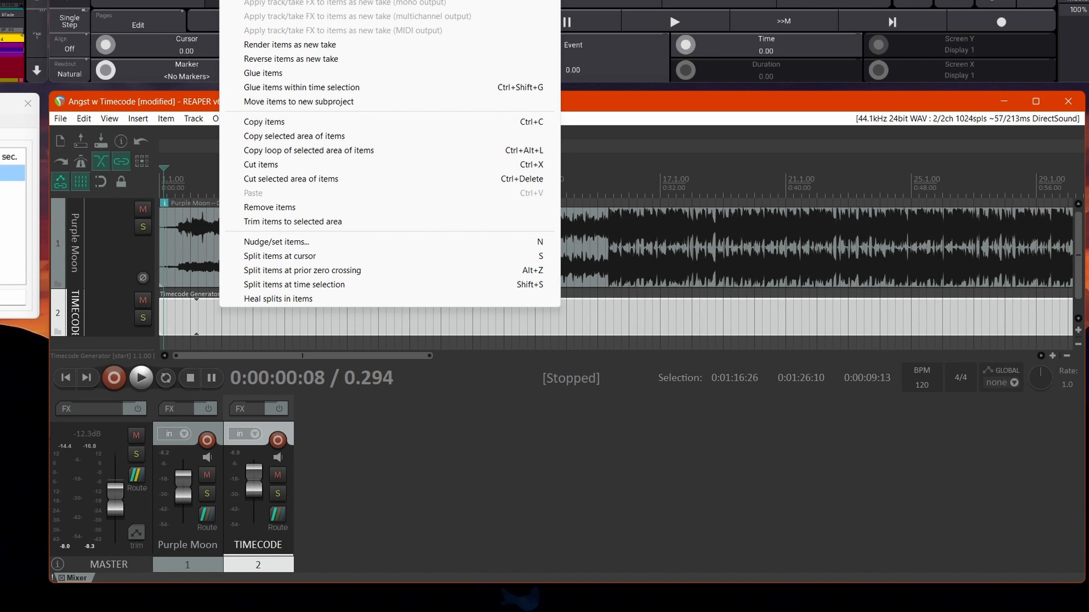
left_click(346, 1)
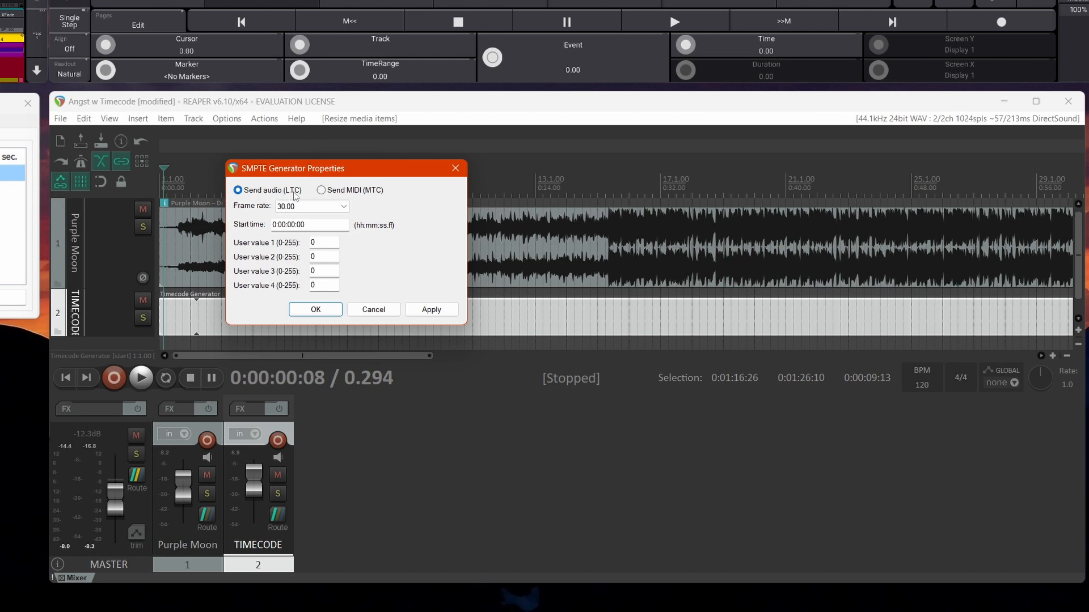
left_click(322, 191)
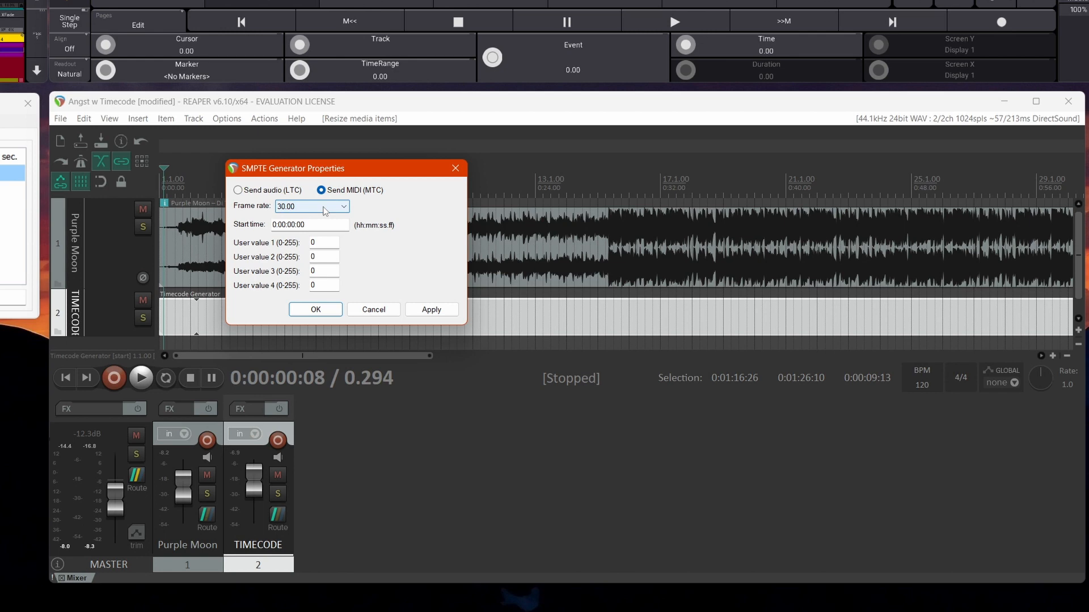
left_click(325, 210)
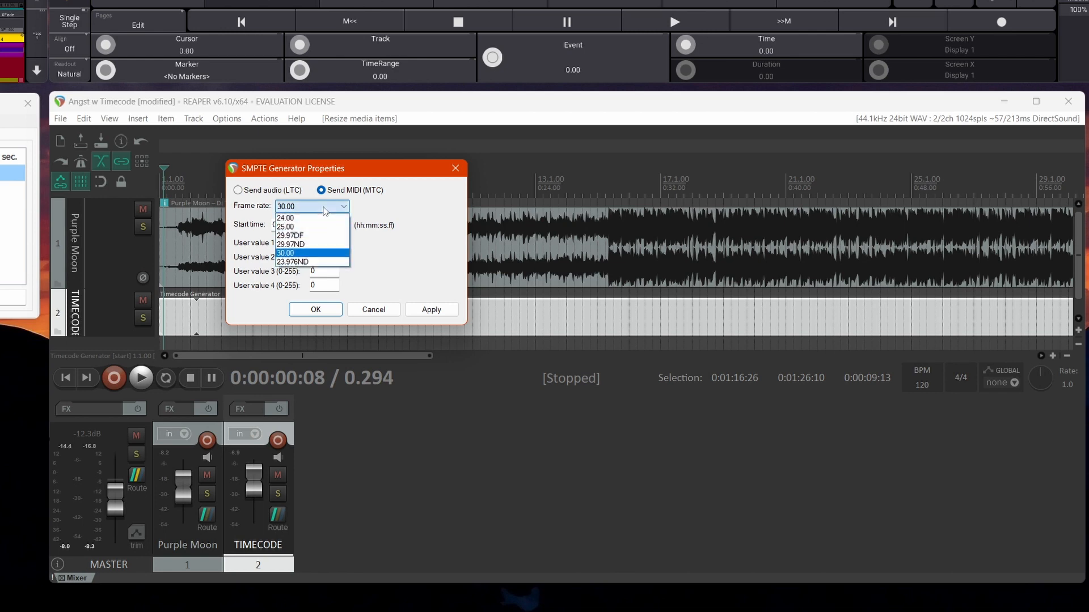
left_click(302, 255)
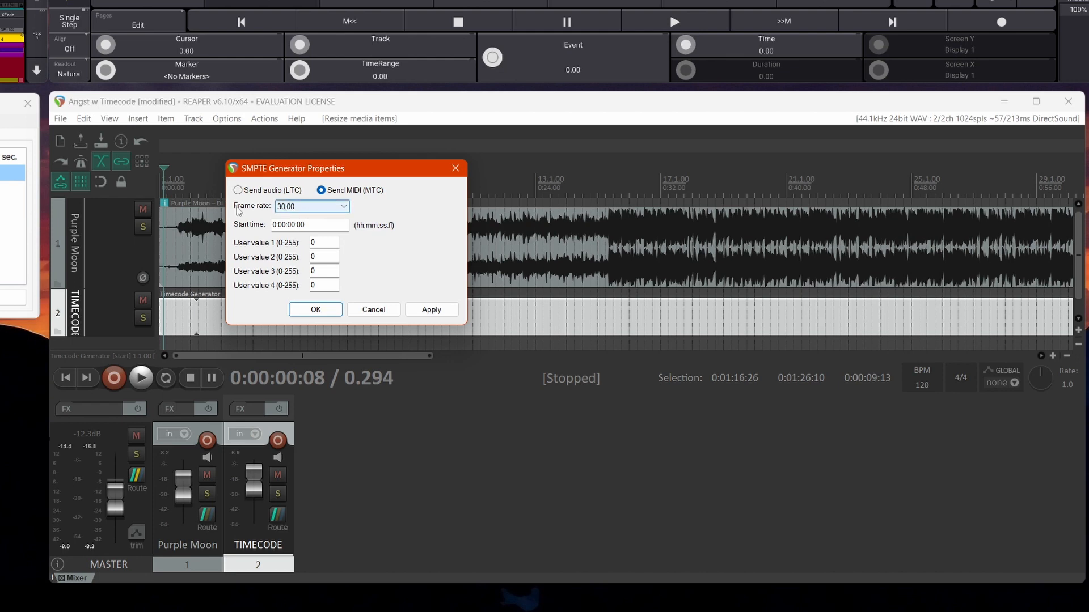
left_click(443, 309)
left_click(311, 312)
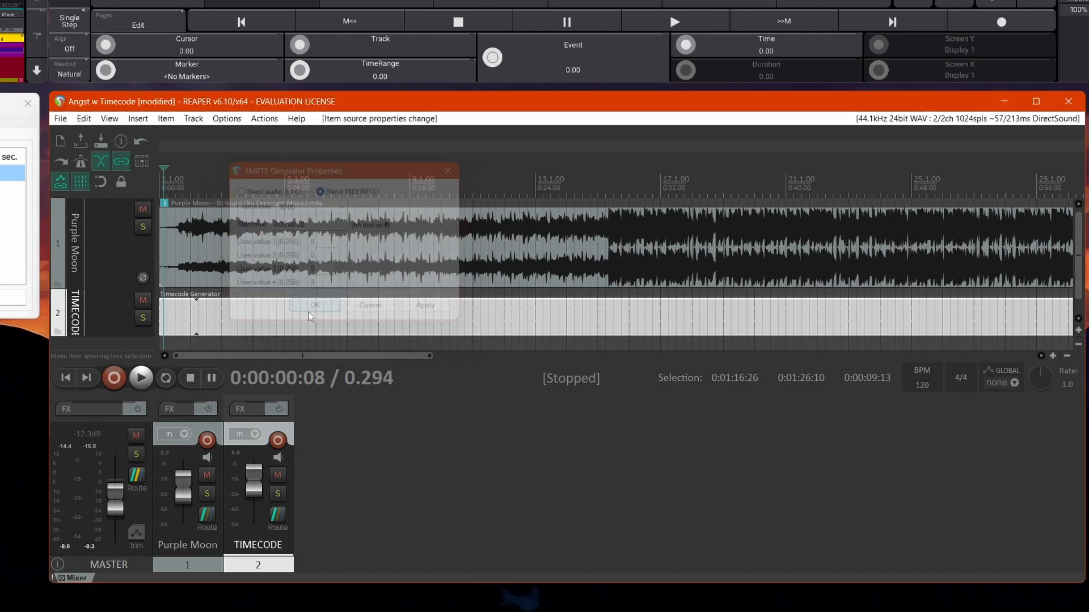
key("space")
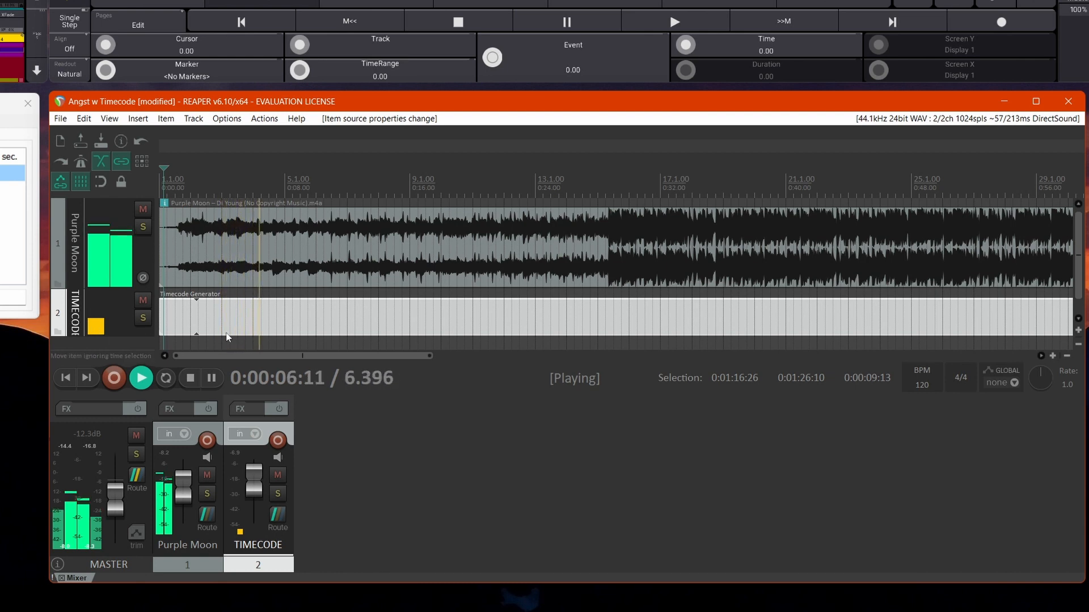
key("space")
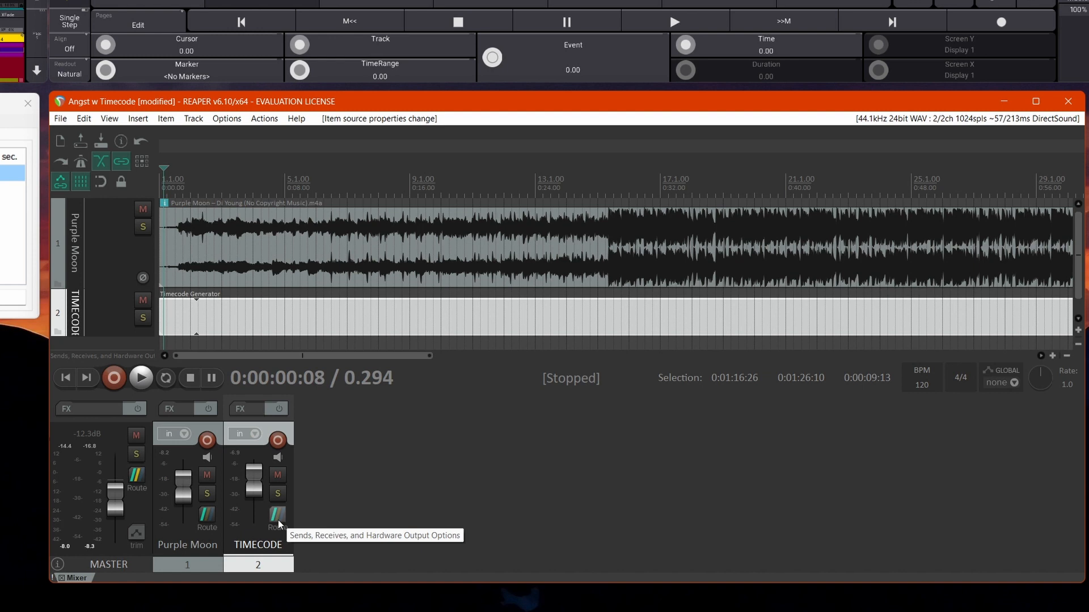
Enable loopMIDI Port 1 as a MIDI output with clock sending in the MIDI device preferences.
left_click(217, 120)
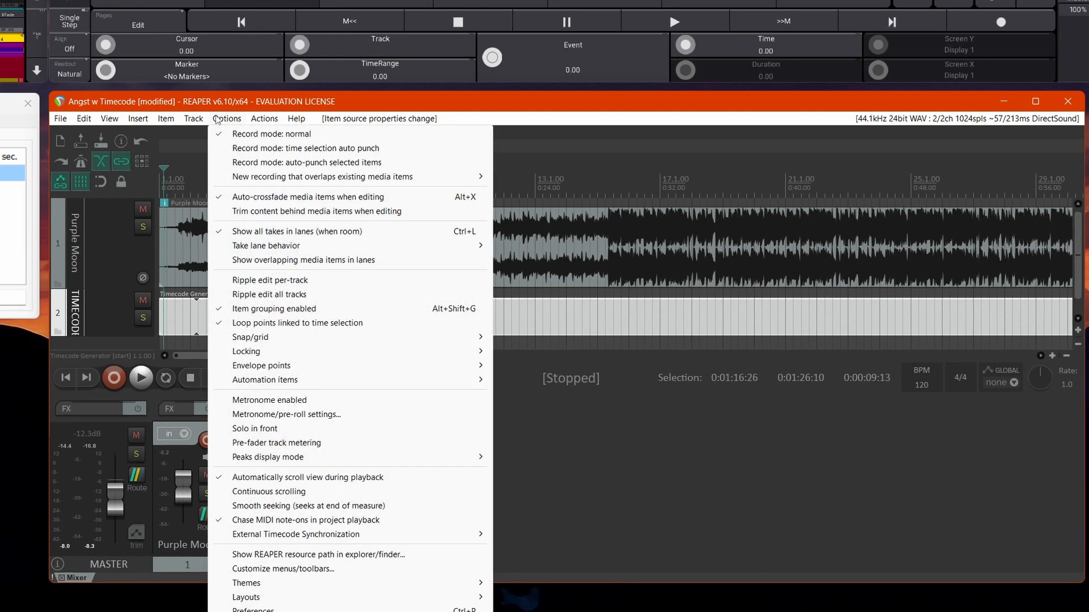
left_click(253, 610)
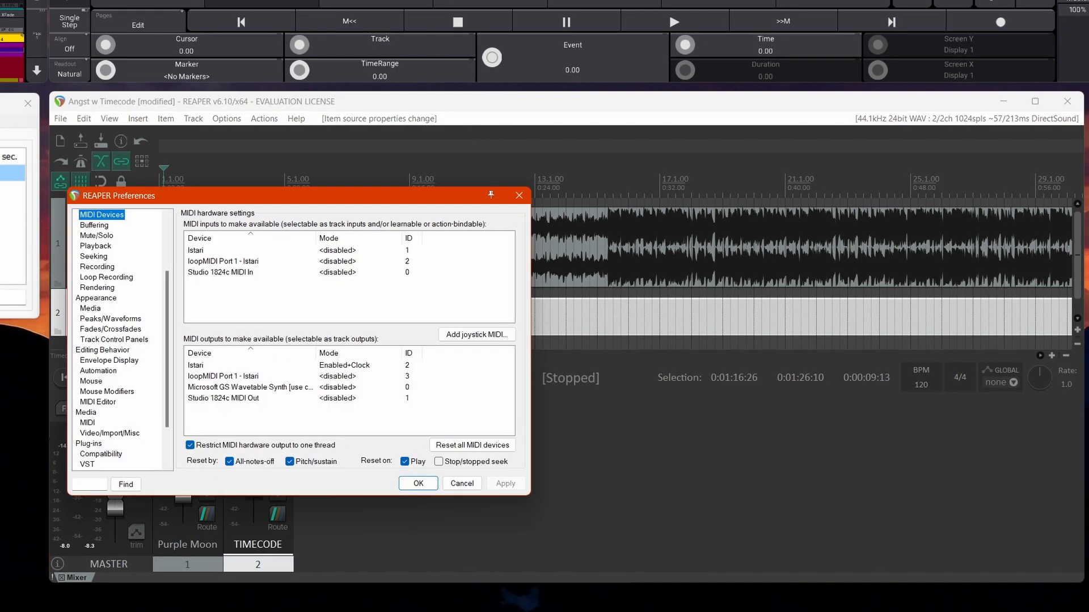
left_click_drag(167, 400, 108, 197)
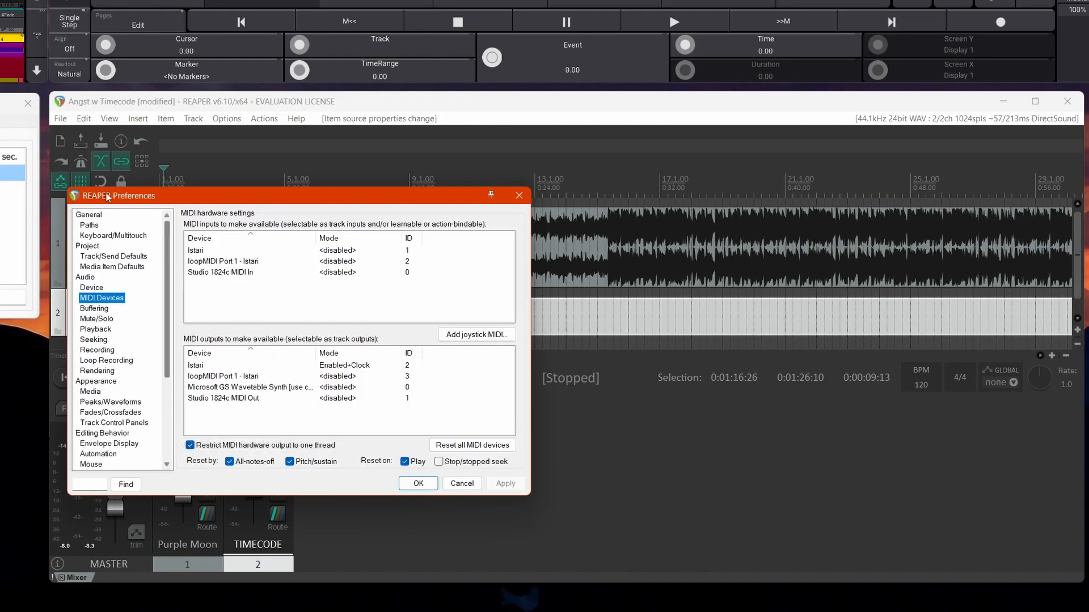
left_click(85, 301)
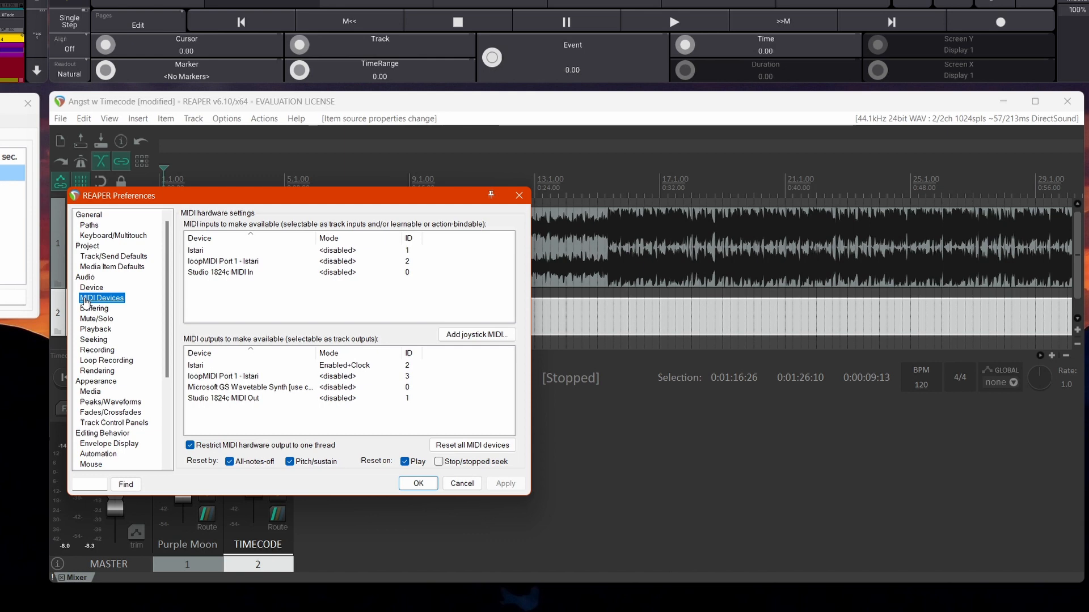
left_click(207, 377)
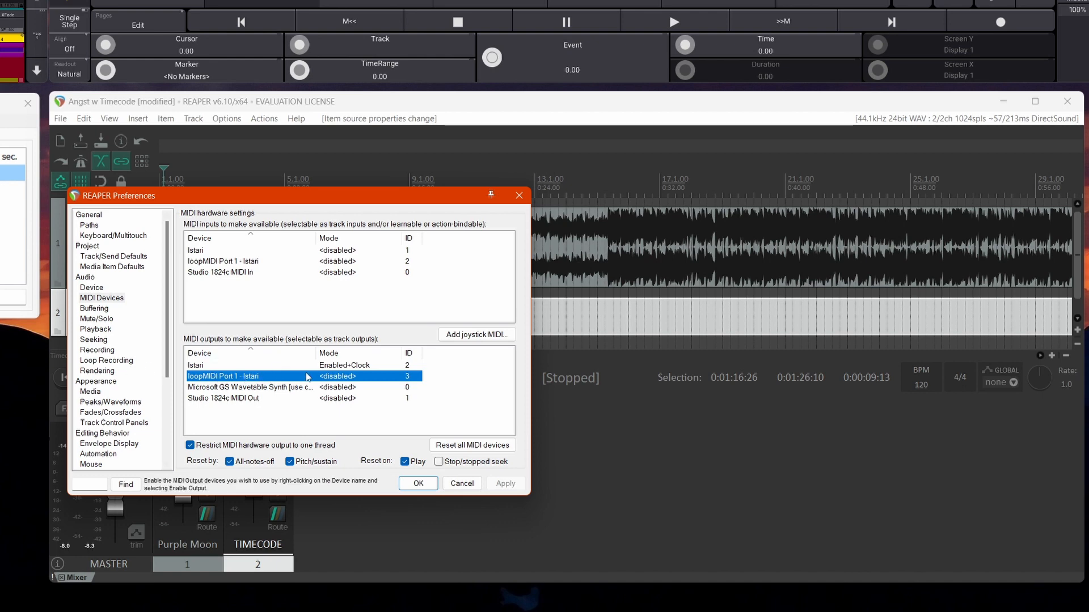
right_click(333, 380)
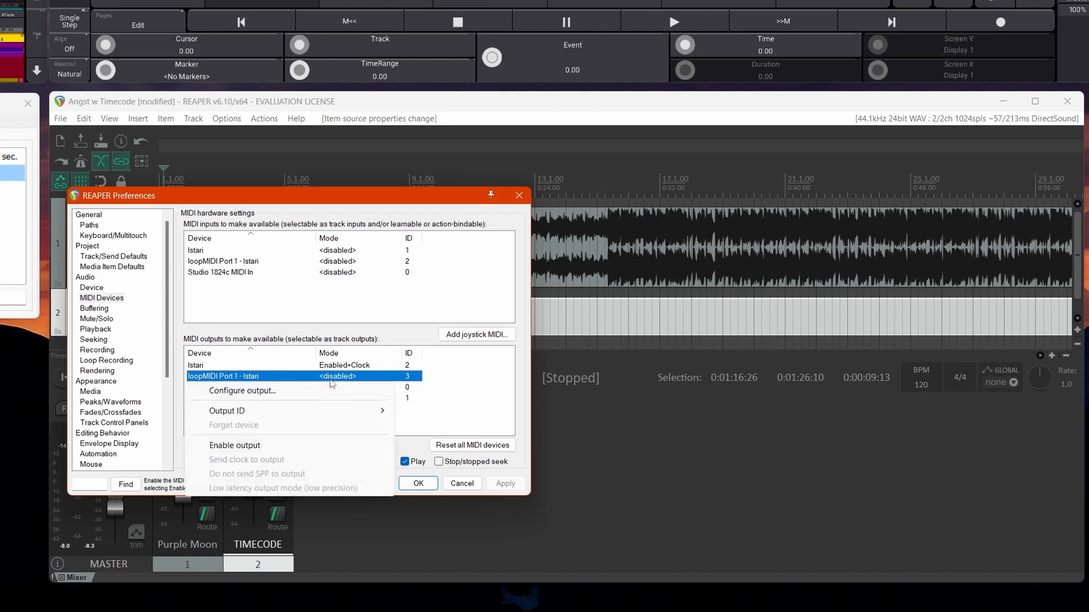
left_click(245, 448)
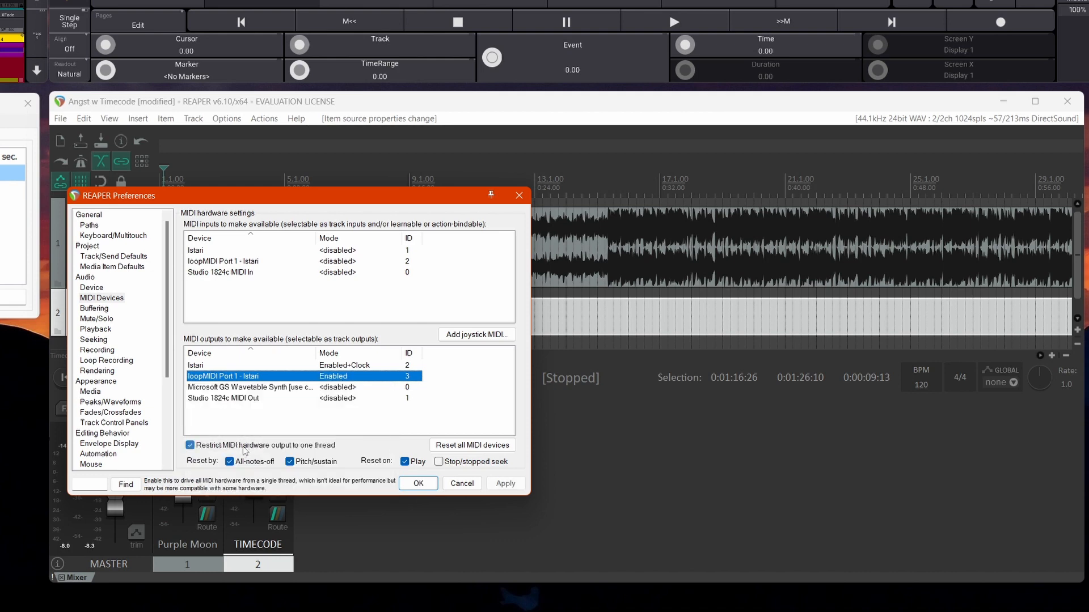
right_click(339, 380)
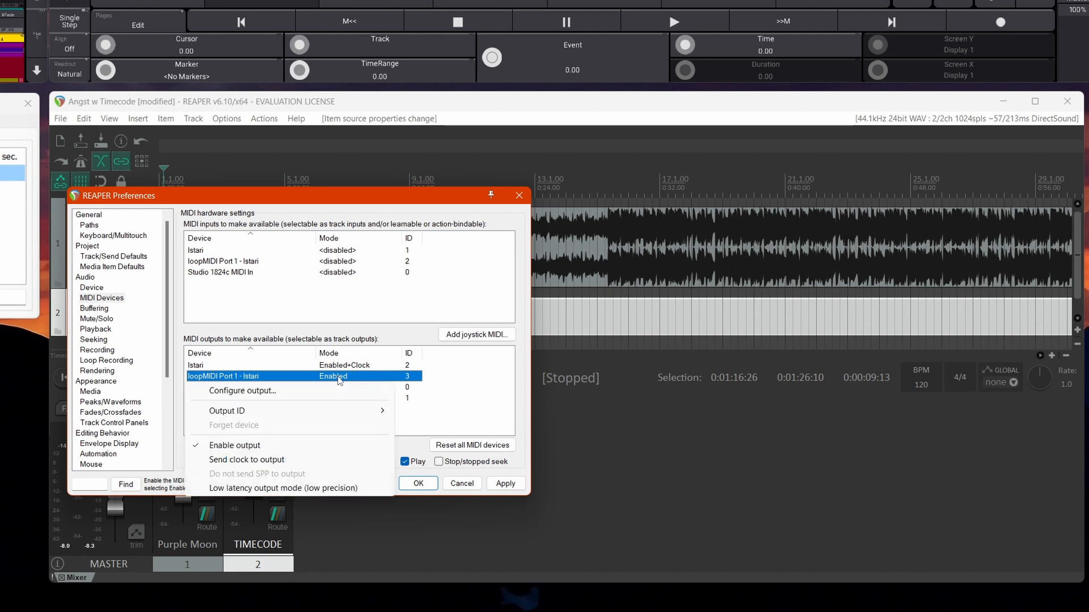
left_click(264, 462)
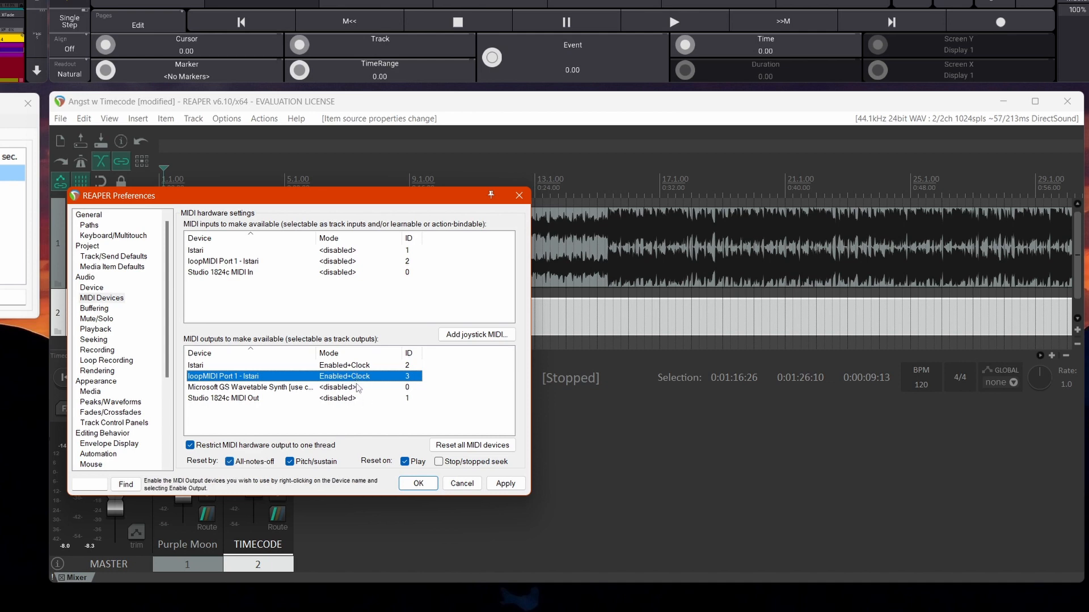
left_click(510, 485)
left_click(429, 480)
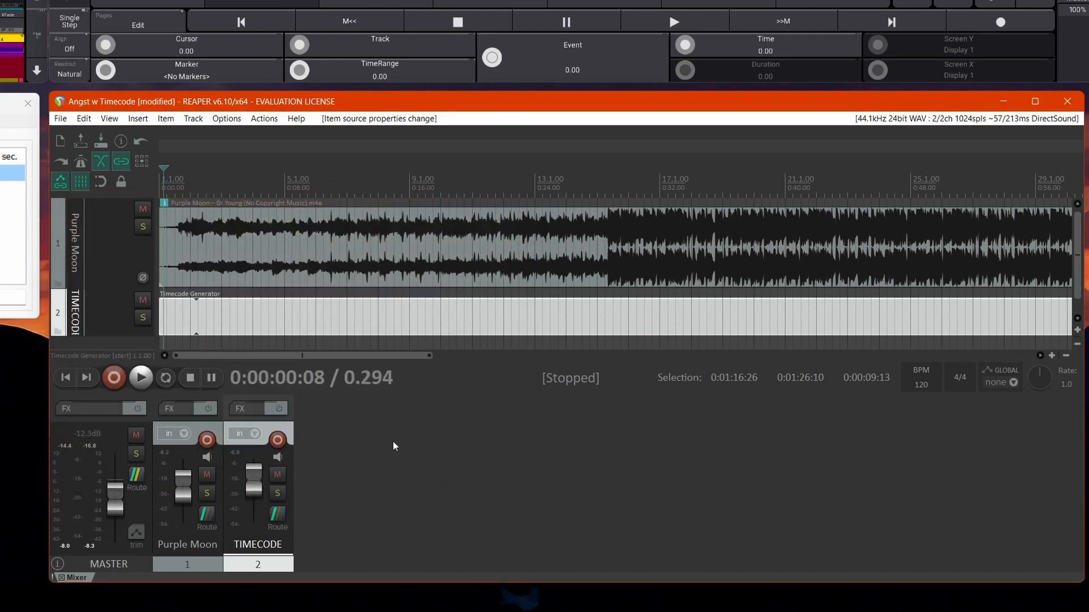
Turn off the master send in the TIMECODE track's routing.
left_click(277, 516)
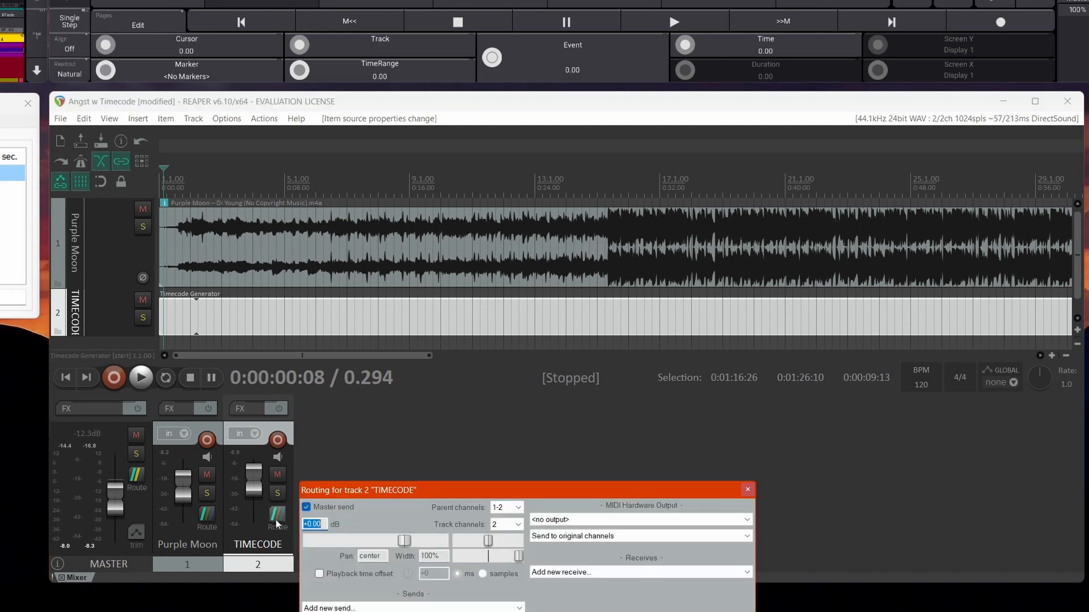
left_click_drag(349, 479, 356, 408)
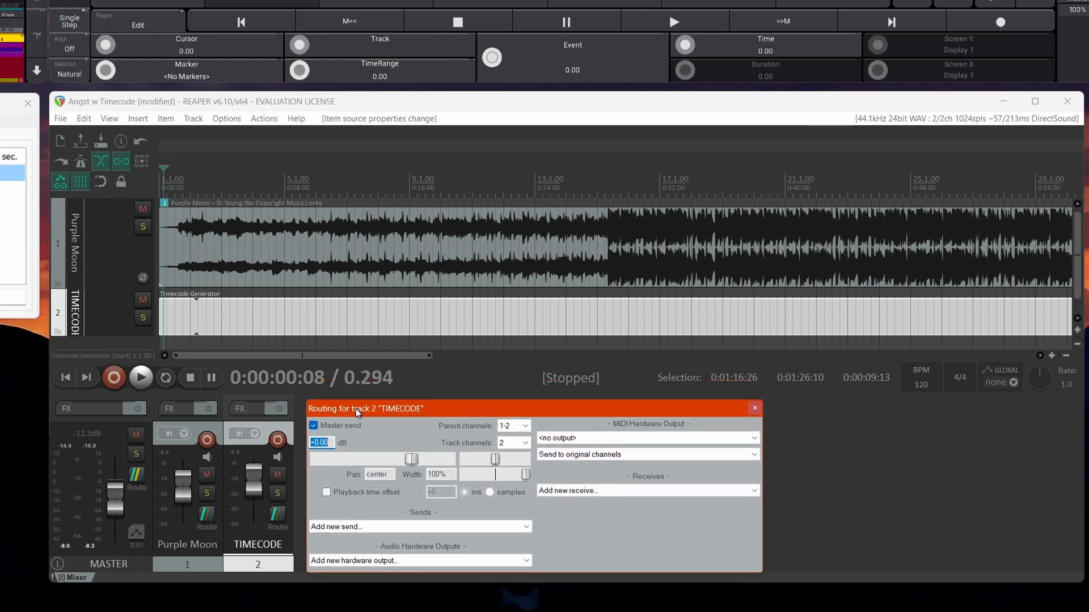
left_click(313, 426)
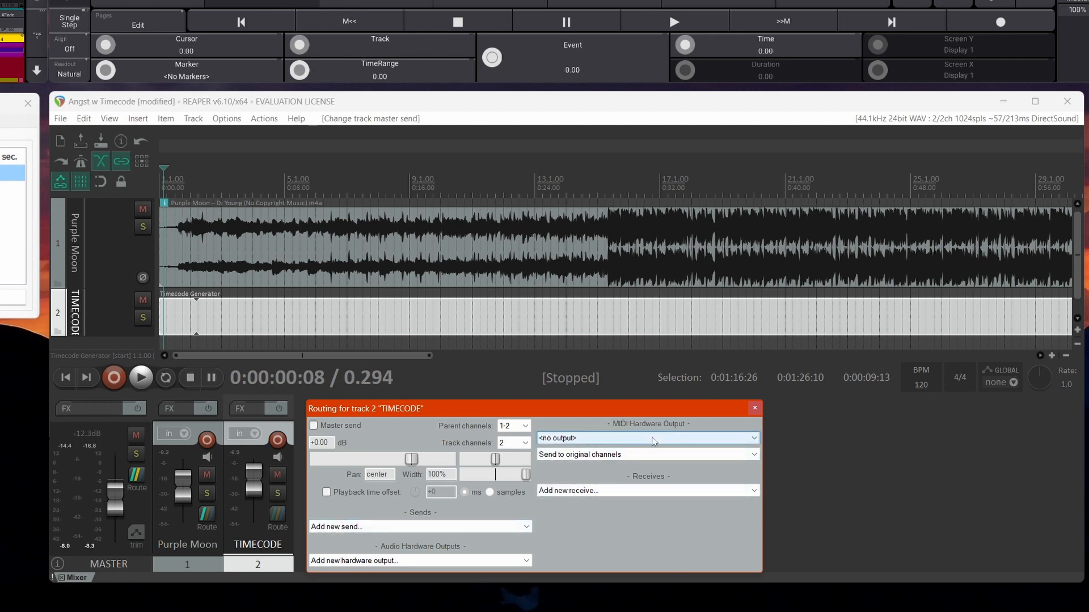
Set the TIMECODE track's MIDI hardware output to loopMIDI Port 1 and save the project.
left_click(653, 439)
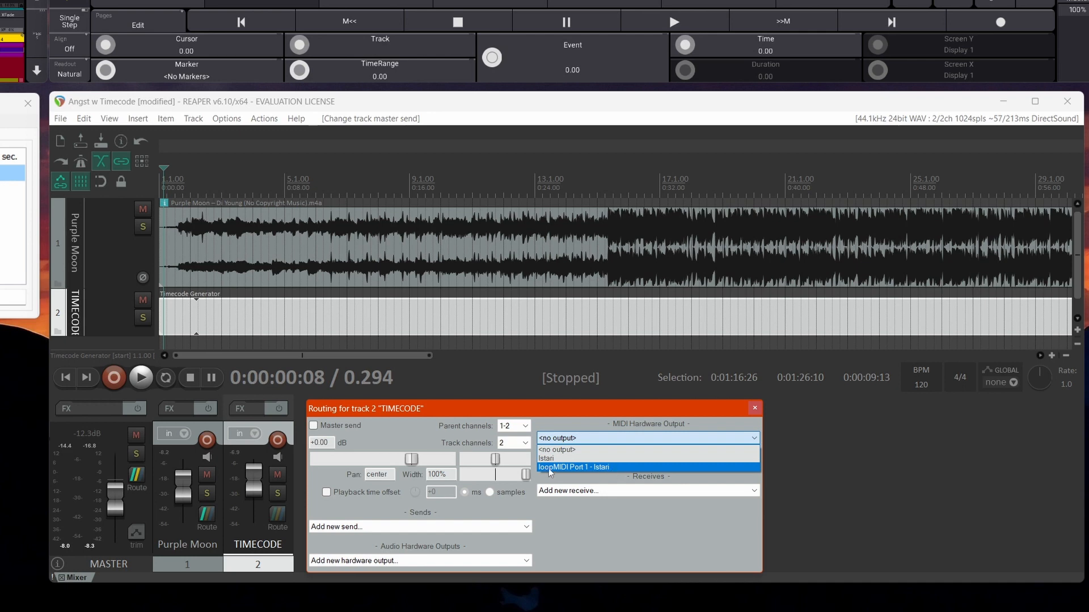
left_click(587, 469)
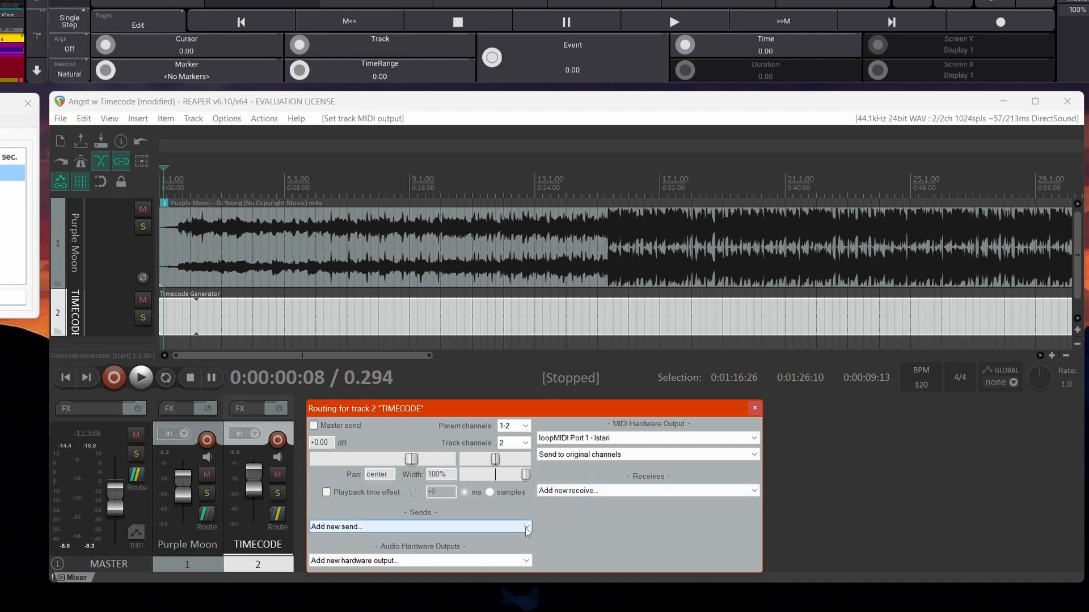
left_click(755, 409)
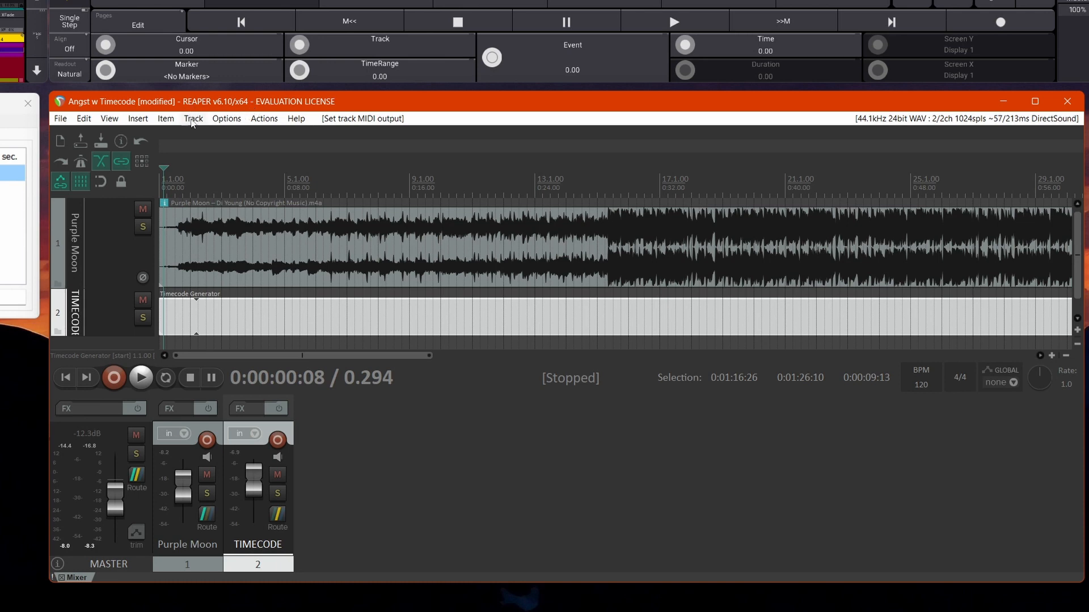
key("ctrl+s")
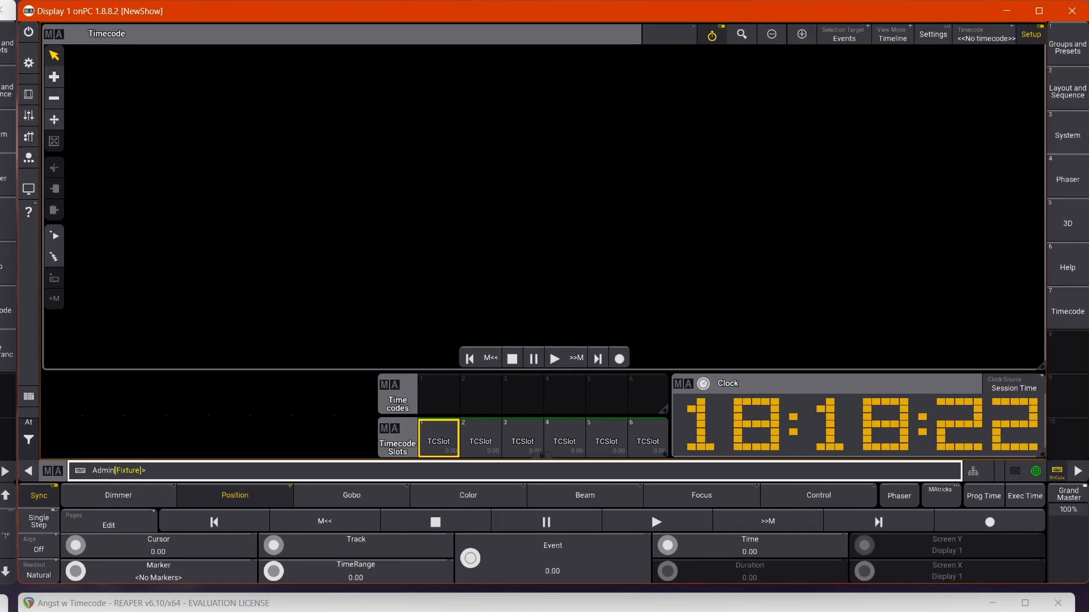
In the grandMA3 onPC settings, choose loopMIDI Port 1 as the MIDI In device and Slot 1 as the MIDI timecode slot.
left_click(28, 62)
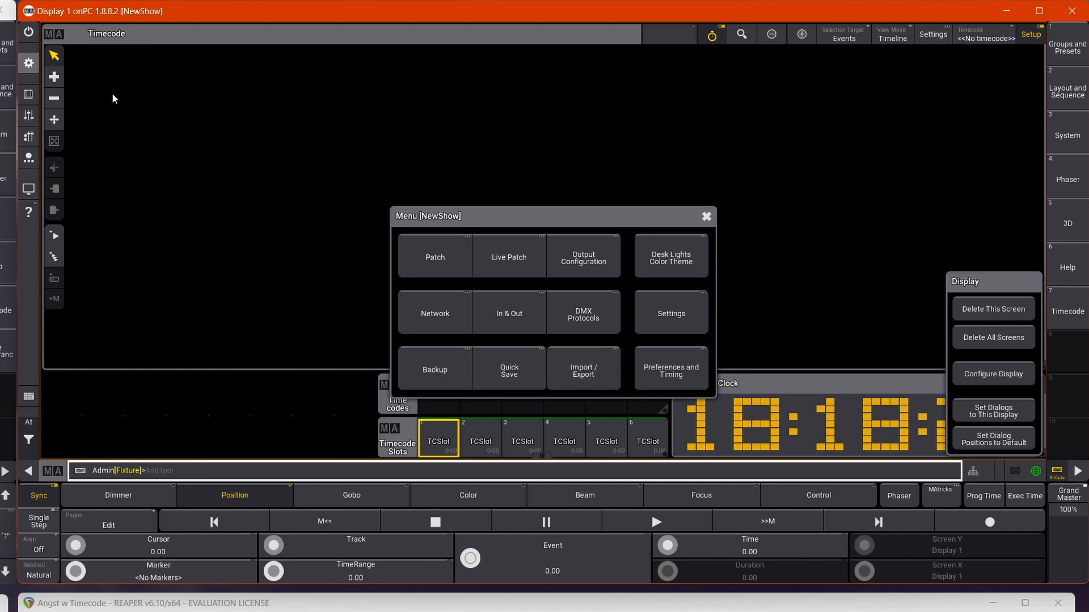
left_click(652, 321)
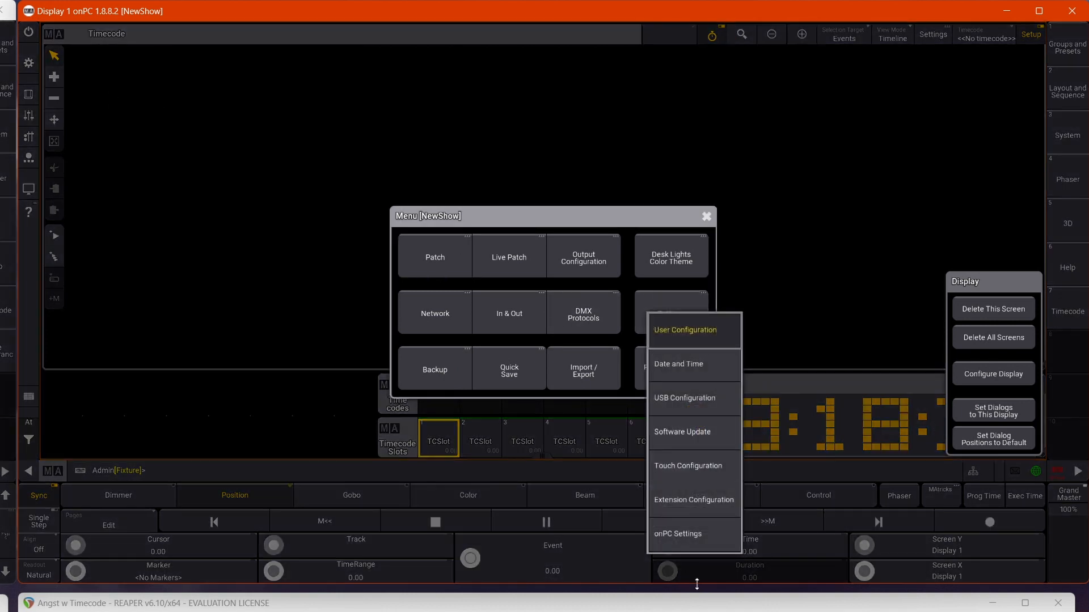
left_click(693, 535)
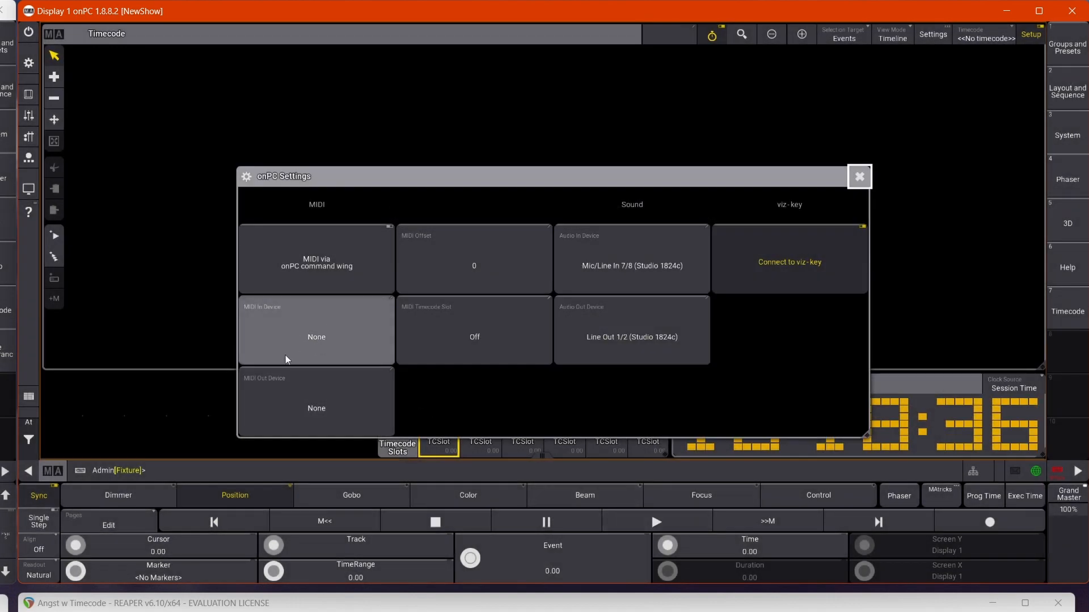
left_click(333, 331)
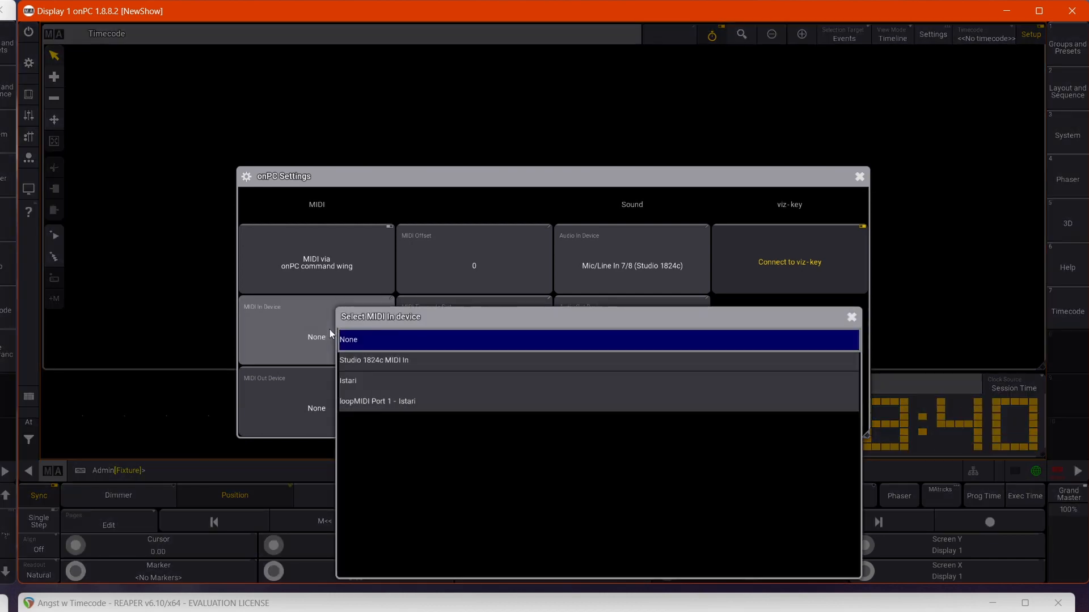
left_click(385, 402)
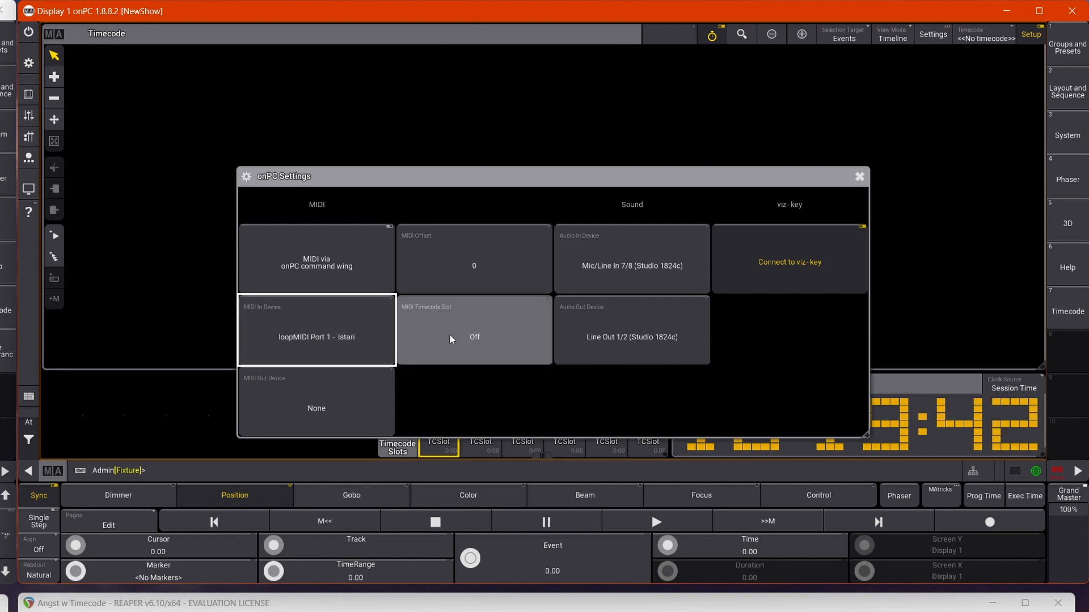
left_click(474, 339)
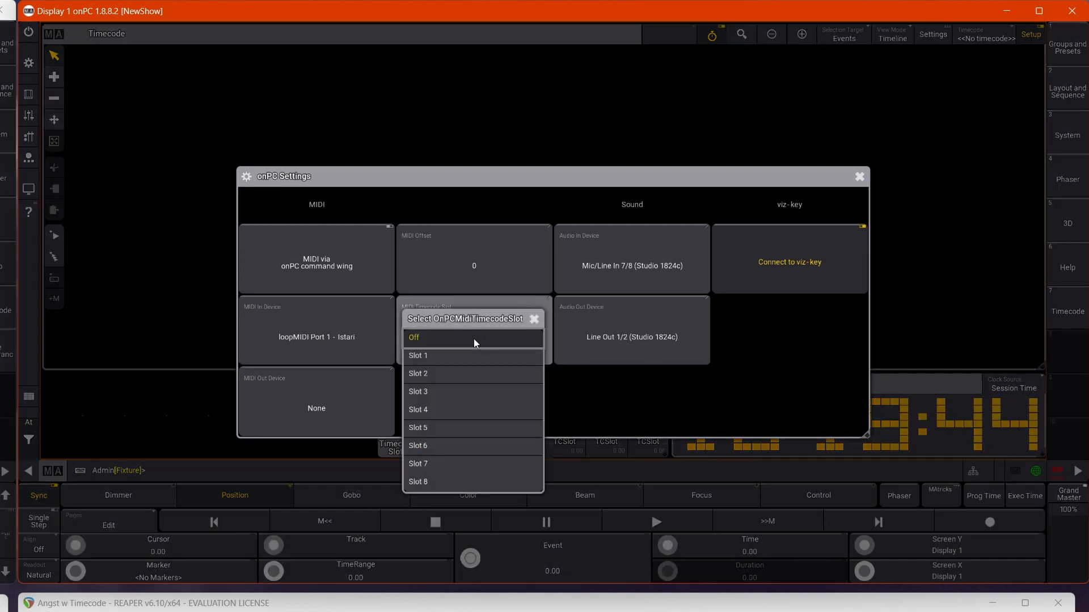
left_click(425, 358)
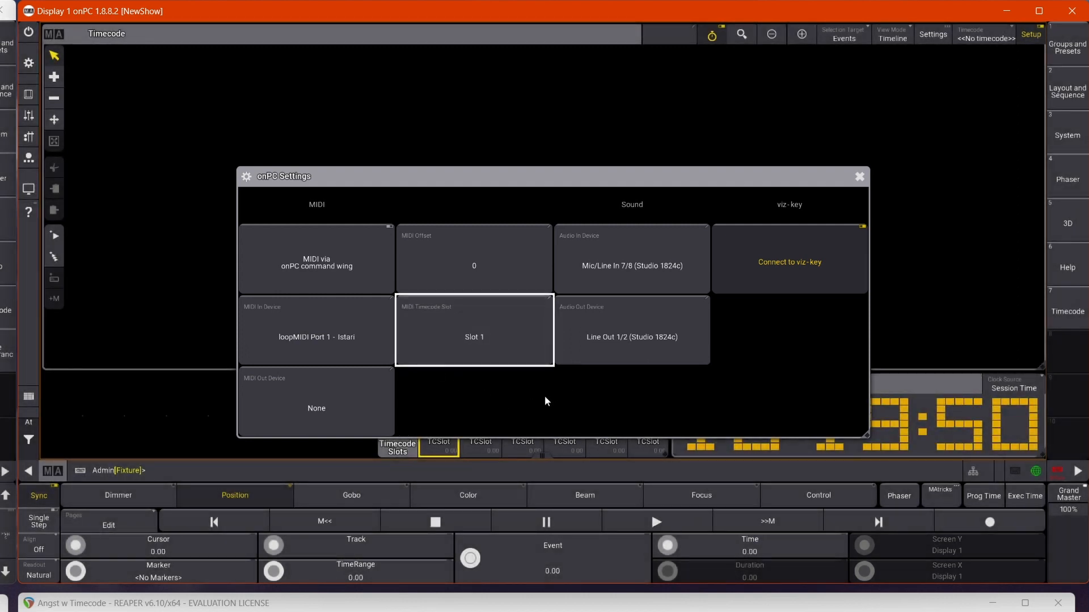
left_click(859, 177)
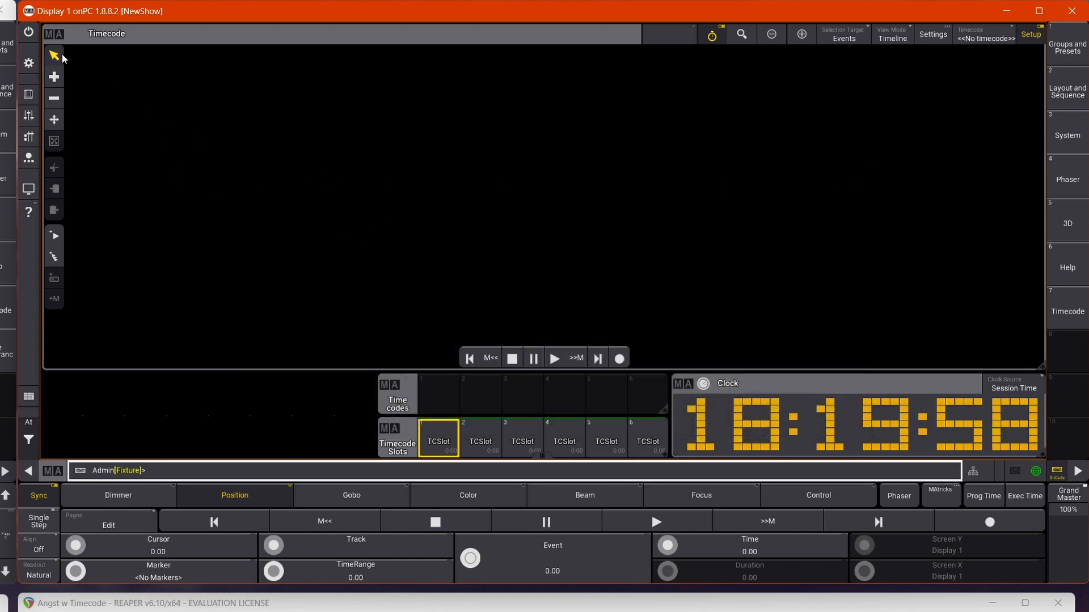
Examine the SMPTE and MIDI timecode settings of the onPC stations in the output configuration.
left_click(28, 63)
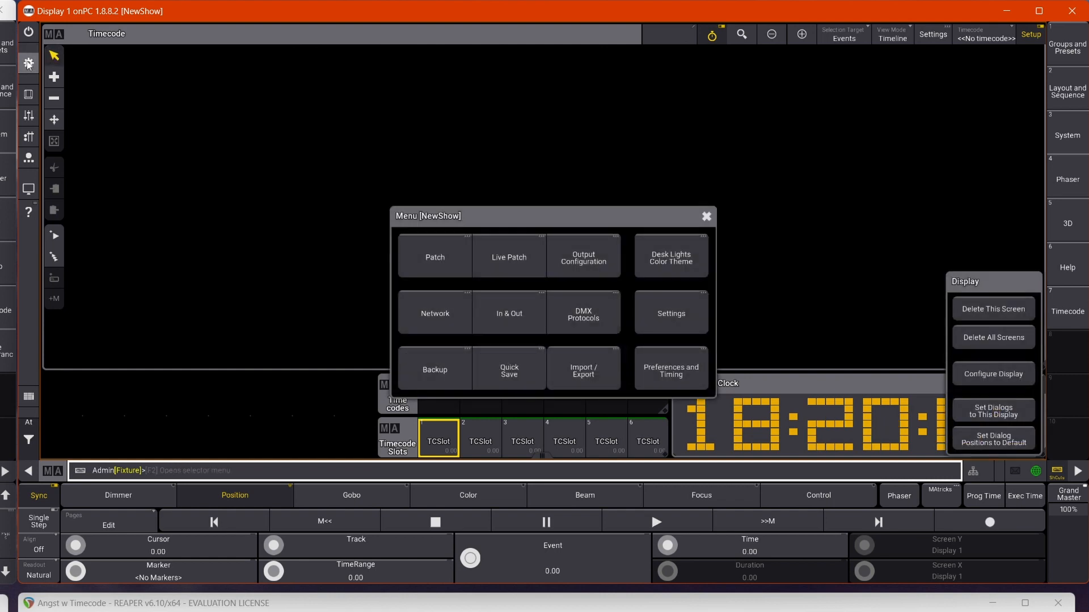
left_click(595, 258)
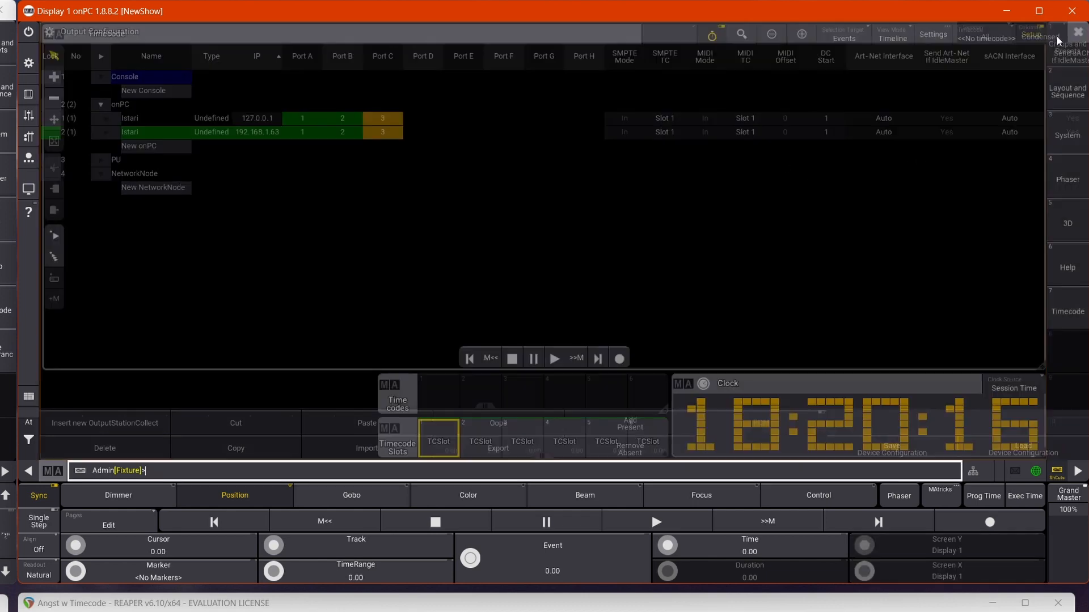
left_click(1078, 32)
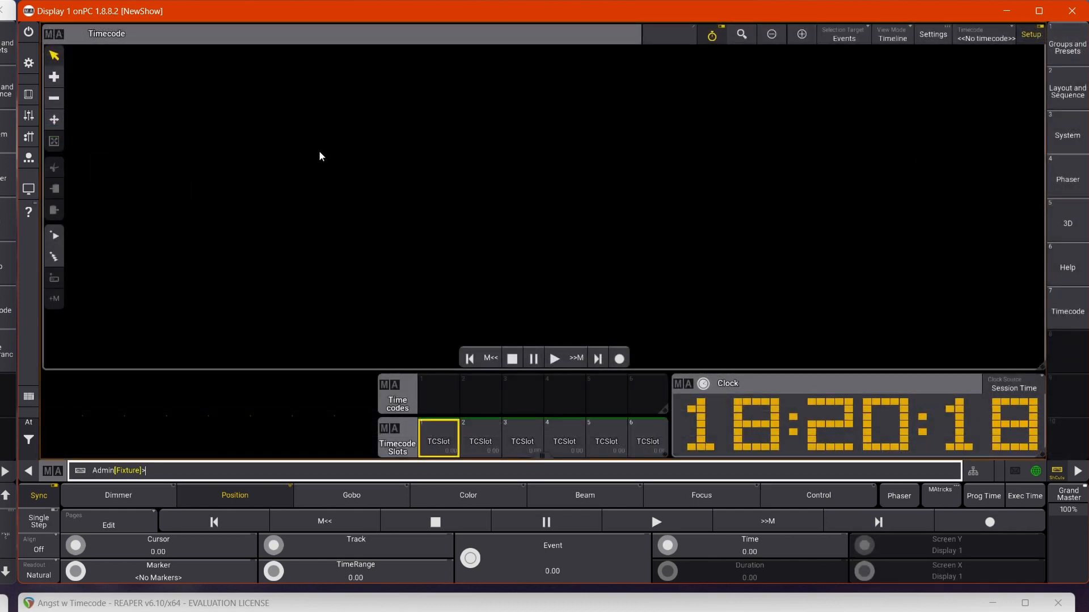
Set the generator frame unit of timecode slot TCSlot 1 to 30 fps.
left_click(435, 436)
left_click_drag(434, 434, 397, 444)
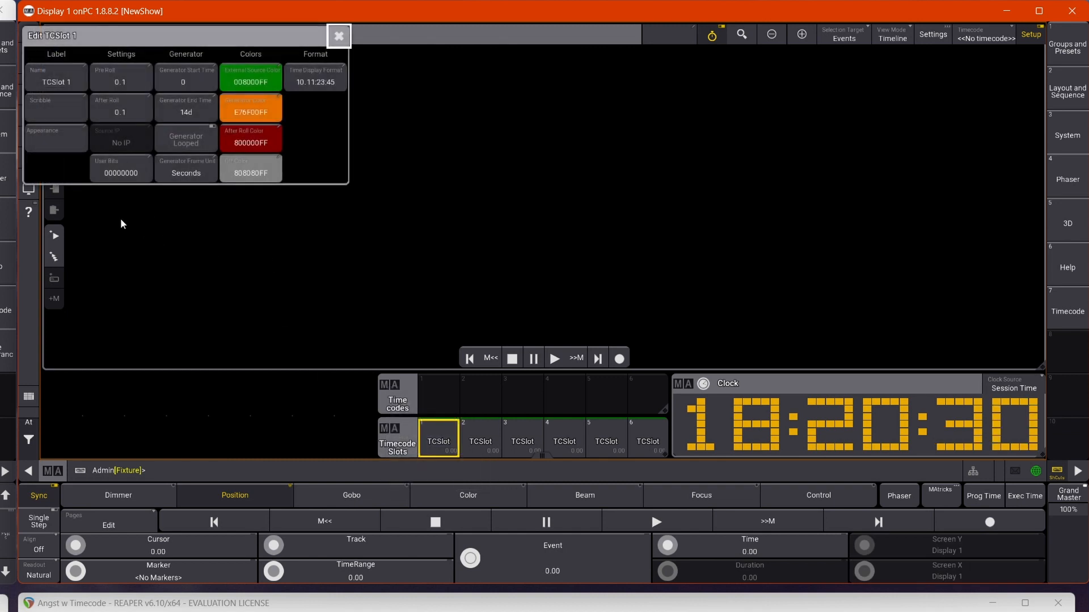
left_click(186, 172)
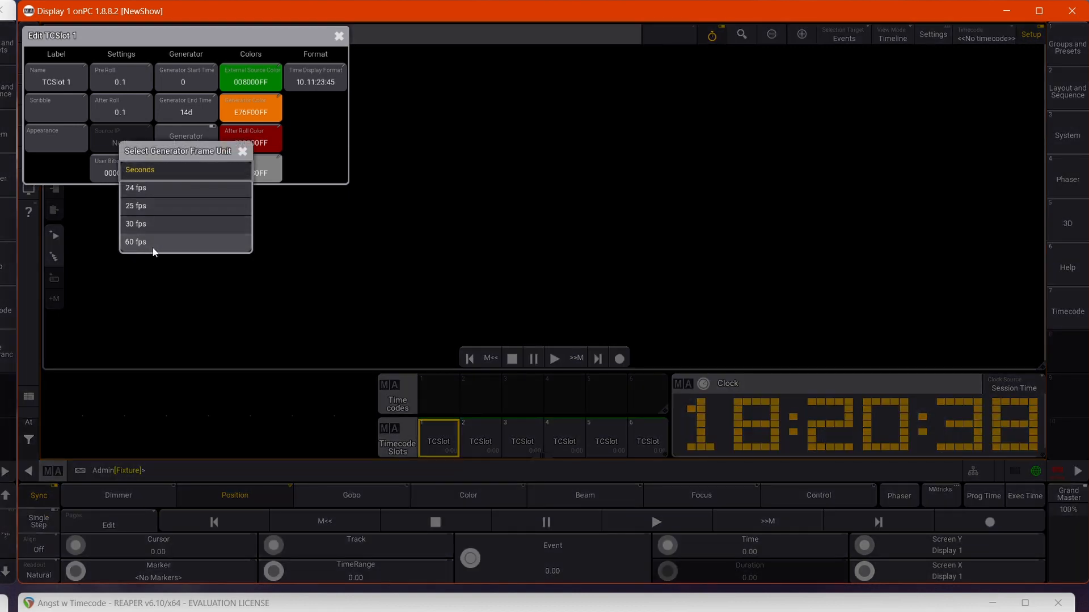
left_click(135, 225)
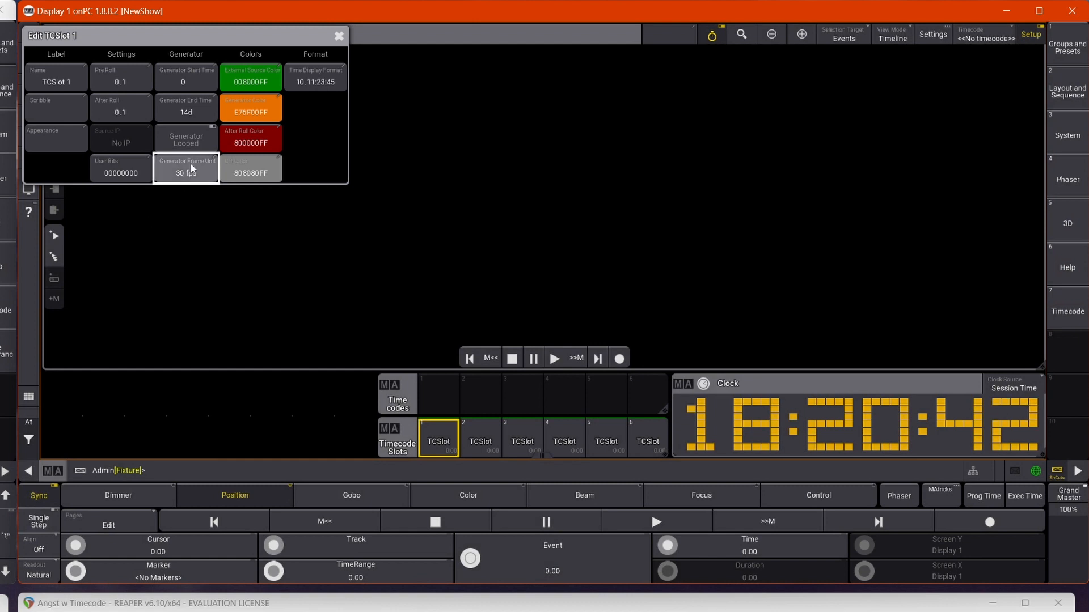
left_click(339, 36)
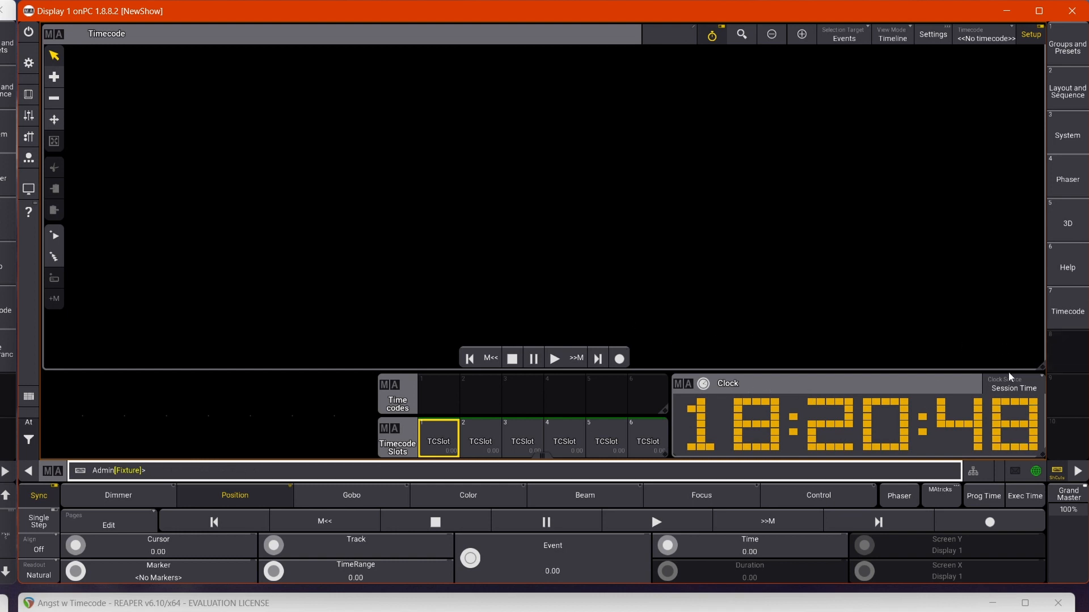
Set the clock window's source to Timecode, using timecode slot TCSlot 1.
left_click(1009, 389)
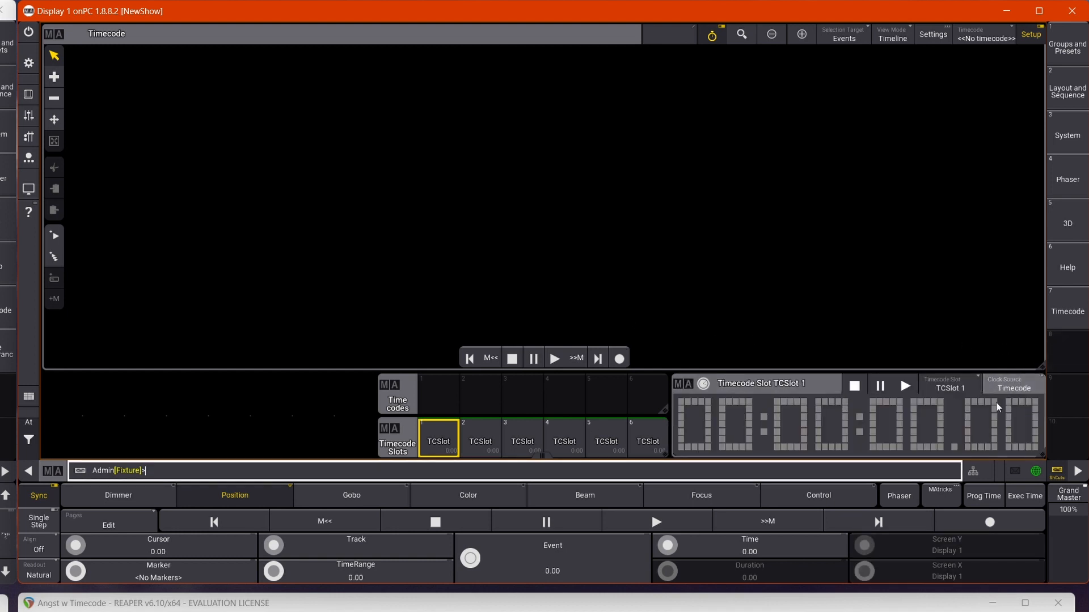
left_click(944, 386)
left_click(973, 396)
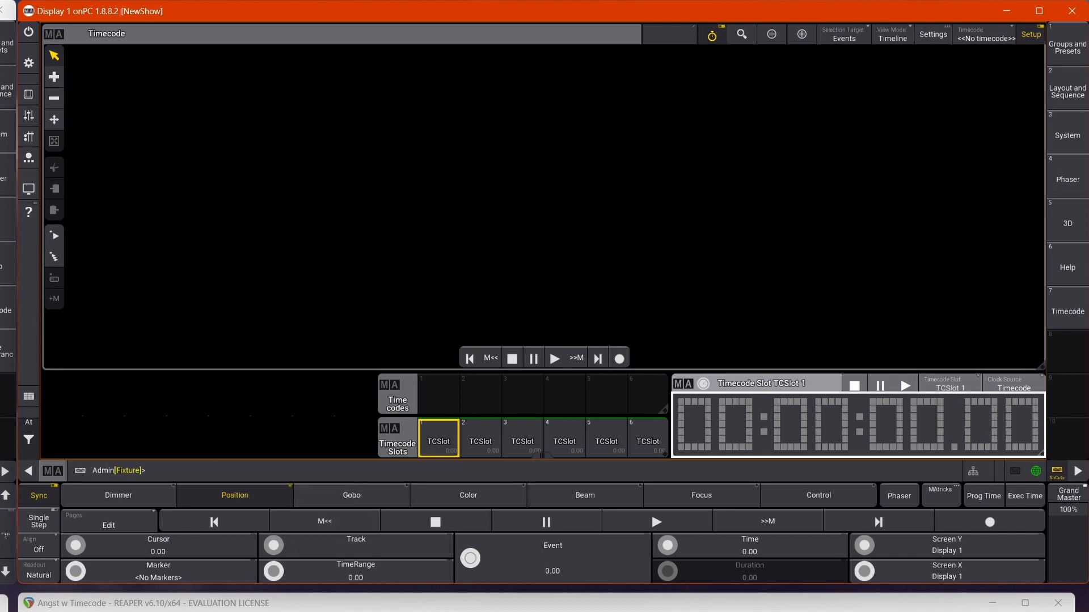
Switch to REAPER and play the project for a few seconds to check the incoming timecode on the grandMA3 clock.
left_click(642, 609)
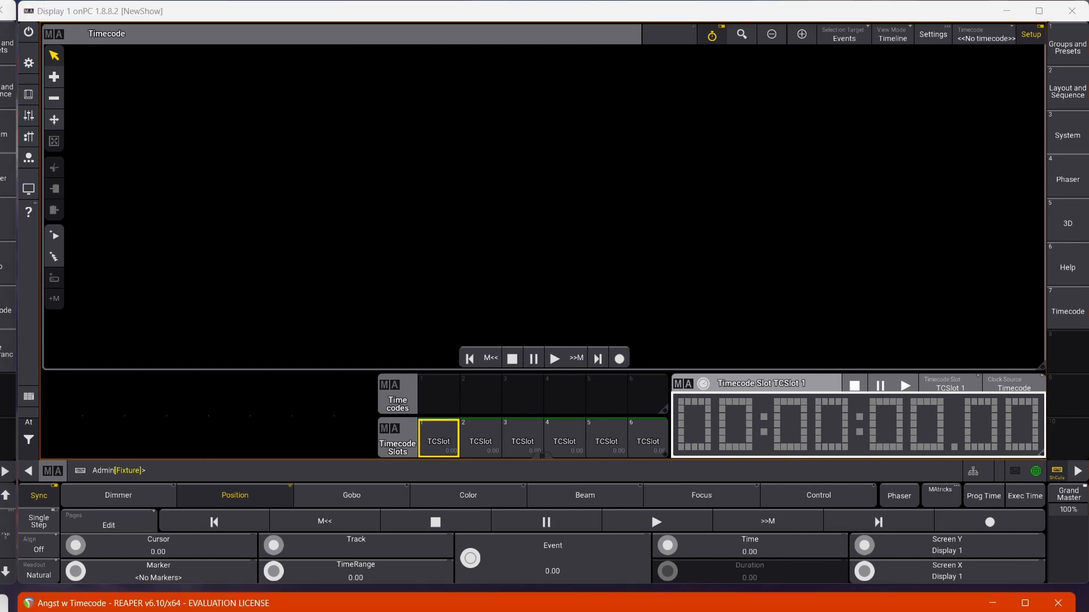
key("space")
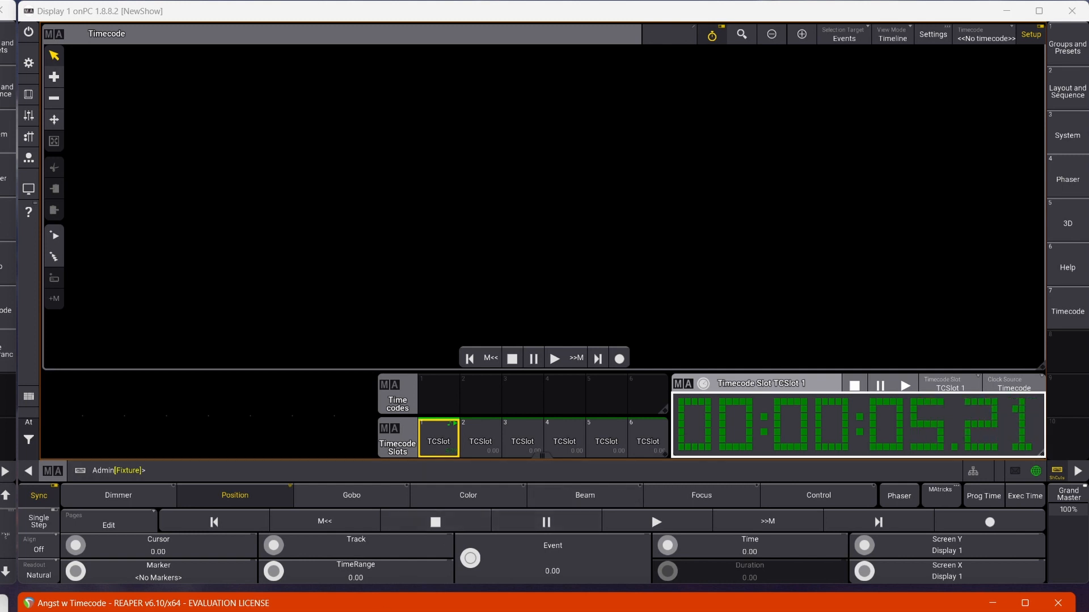
key("space")
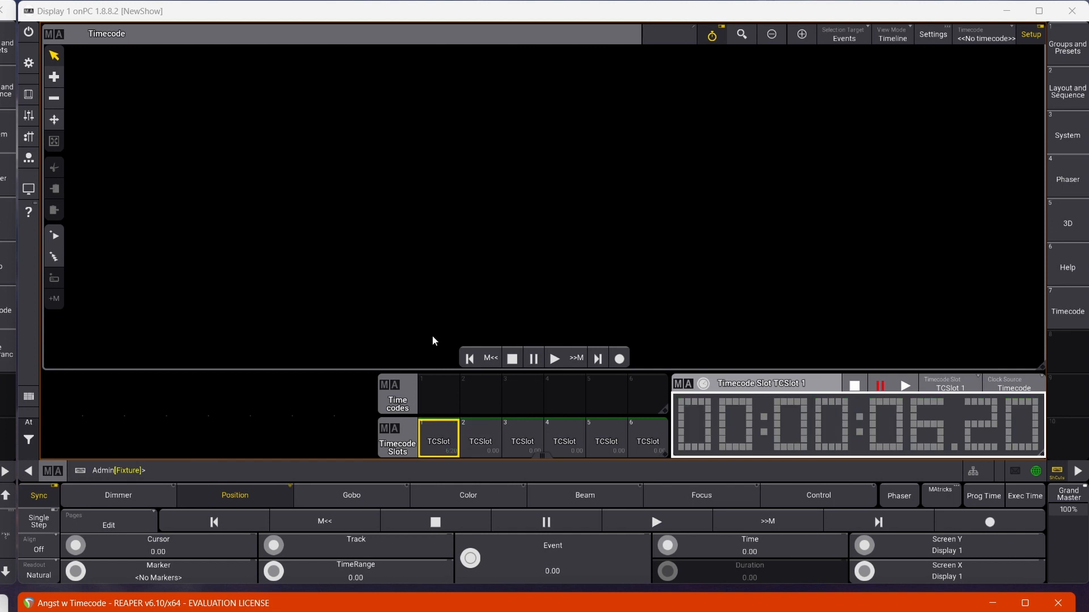
In grandMA3 onPC, store a new timecode show in the first Timecodes pool slot and fix the timecode window to Timecode 1.
left_click(428, 389)
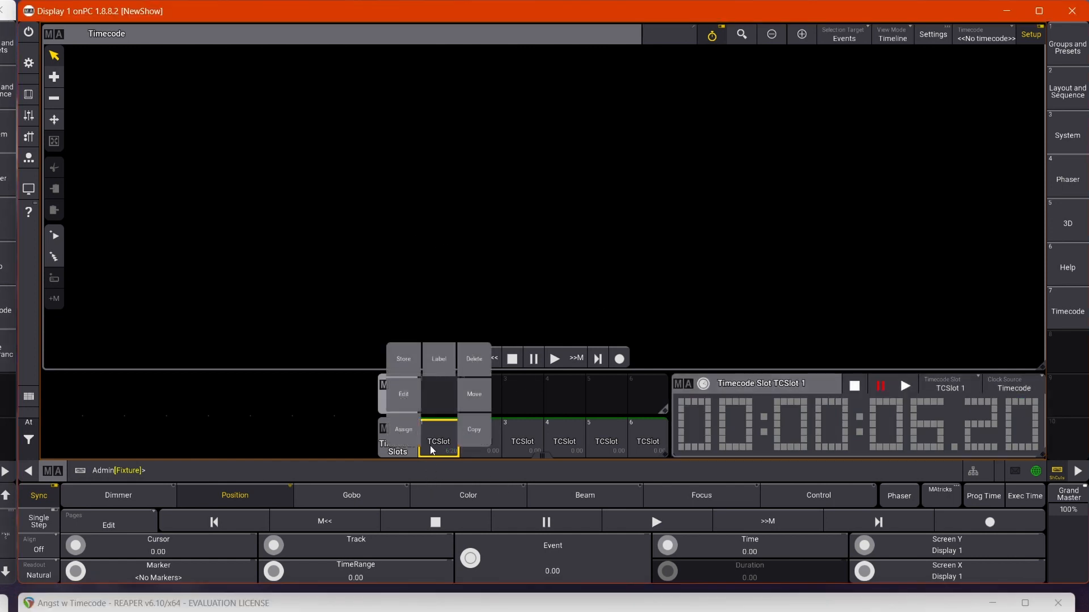
left_click(395, 361)
left_click(443, 398)
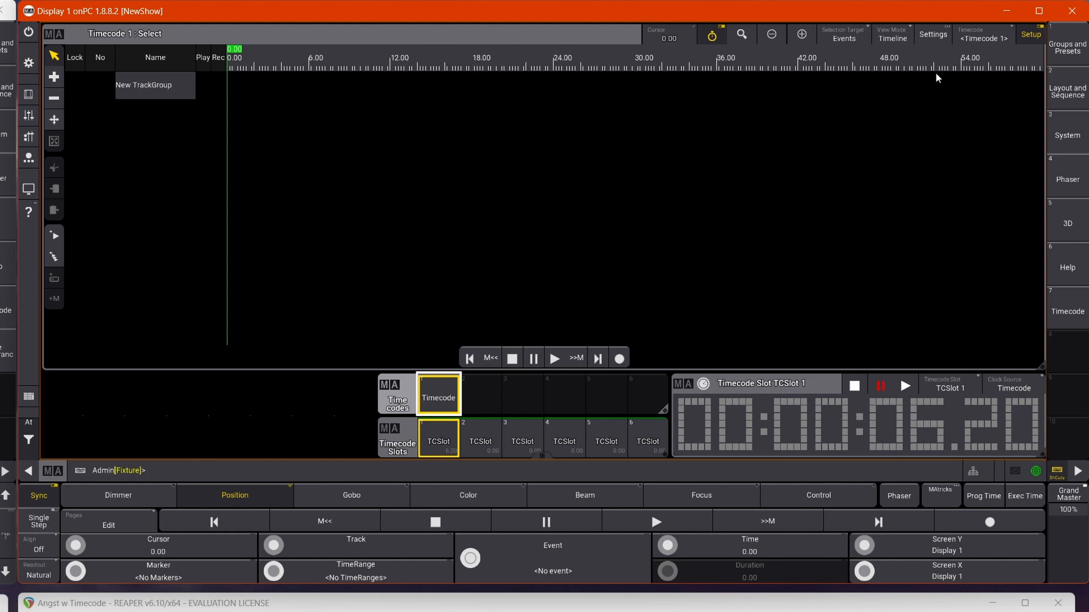
left_click(985, 37)
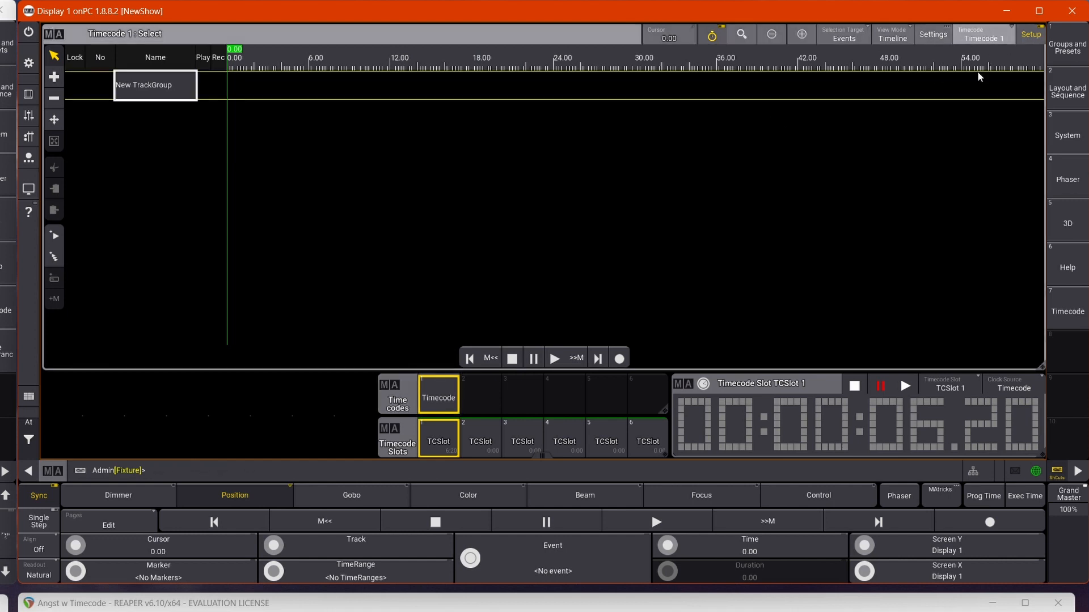
Set the TC slot of Timecode 1 to TCSlot 1 in its settings.
left_click(933, 36)
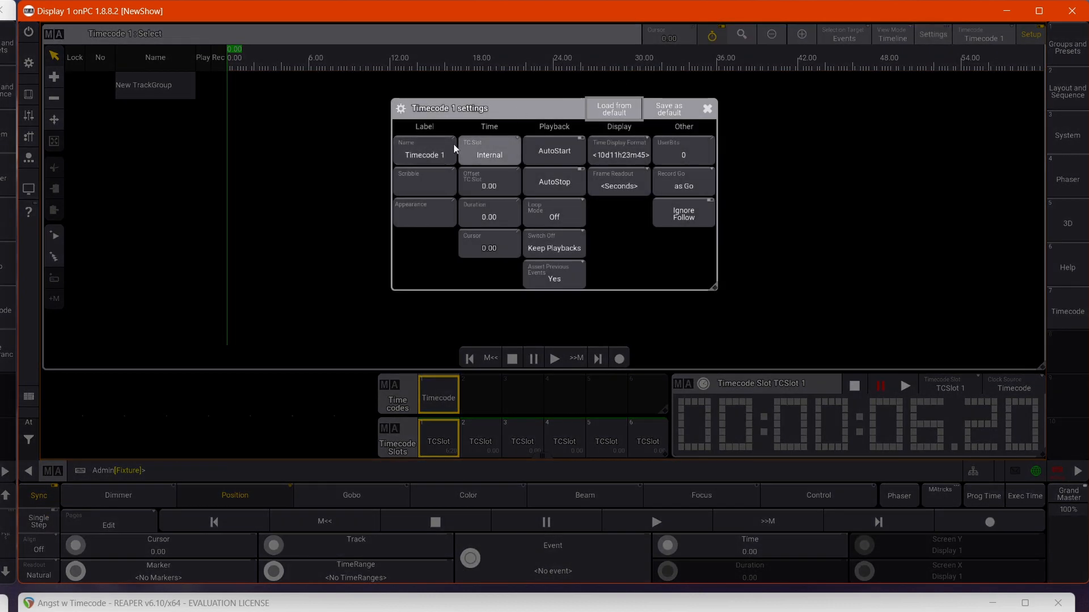
left_click(468, 150)
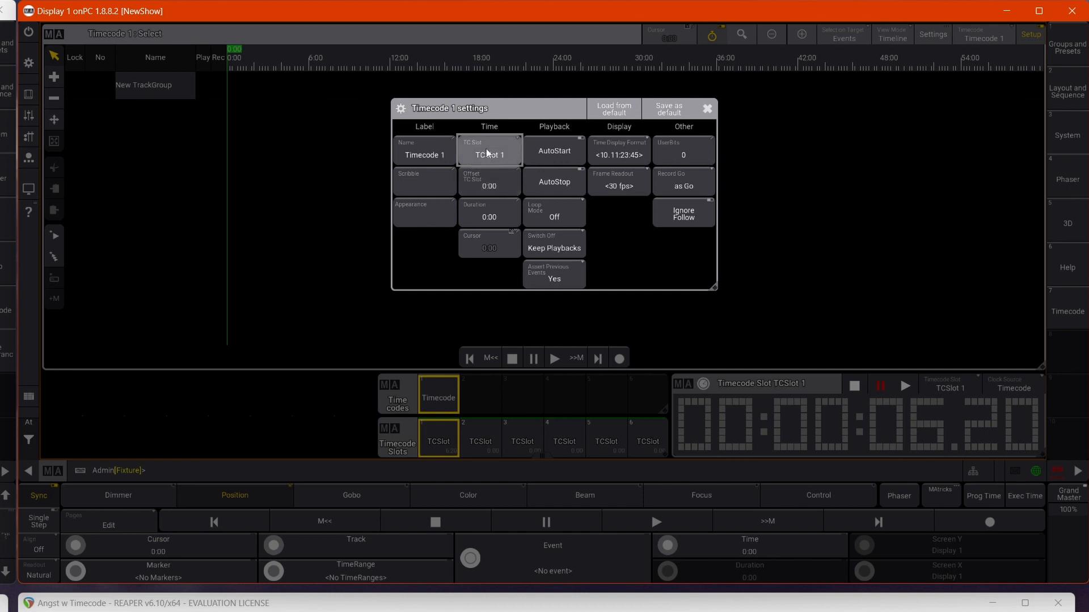
left_click(707, 108)
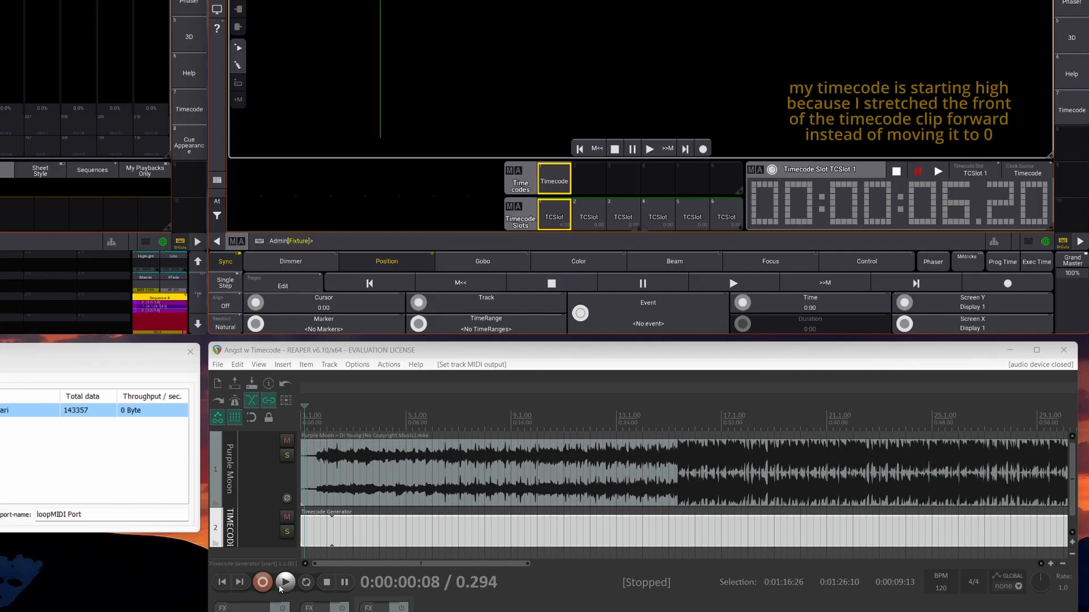
Play the project in REAPER, briefly record Timecode 1 in grandMA3 onPC against the incoming timecode, and stop the REAPER playback.
left_click(282, 586)
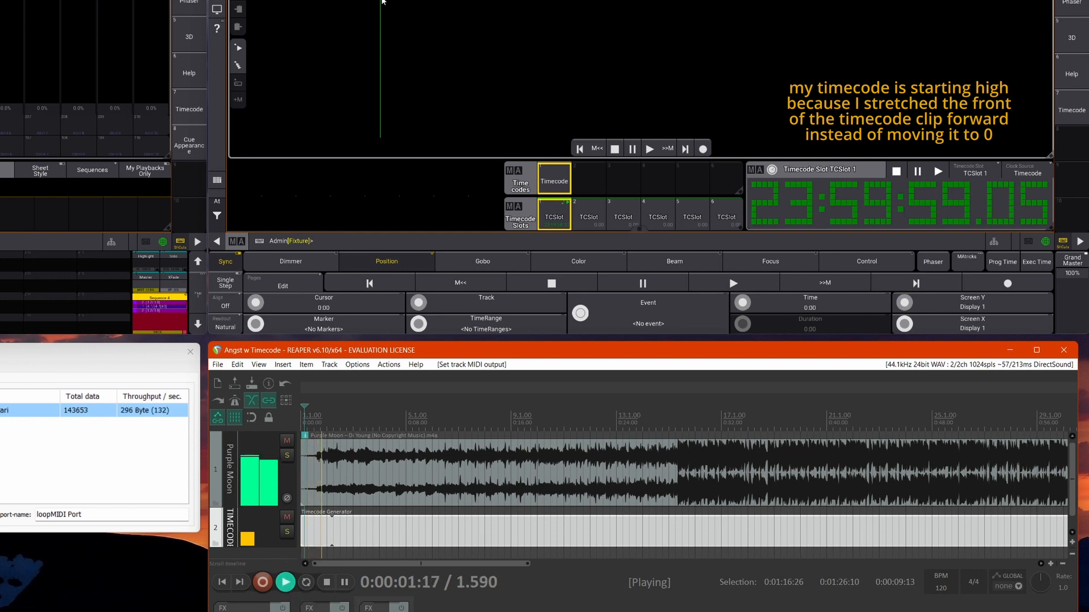
left_click(703, 149)
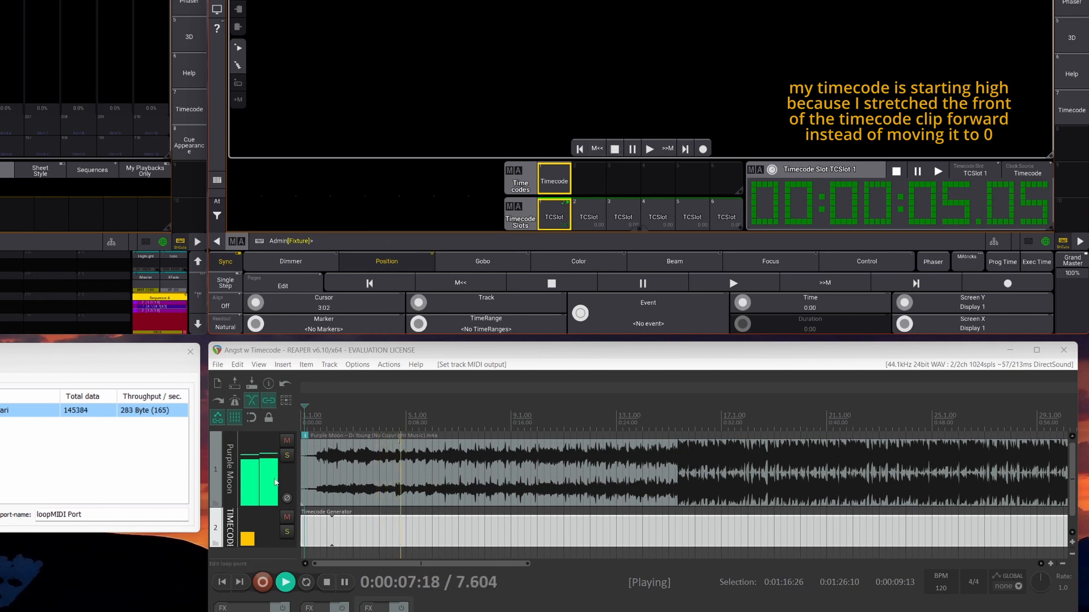
left_click(327, 583)
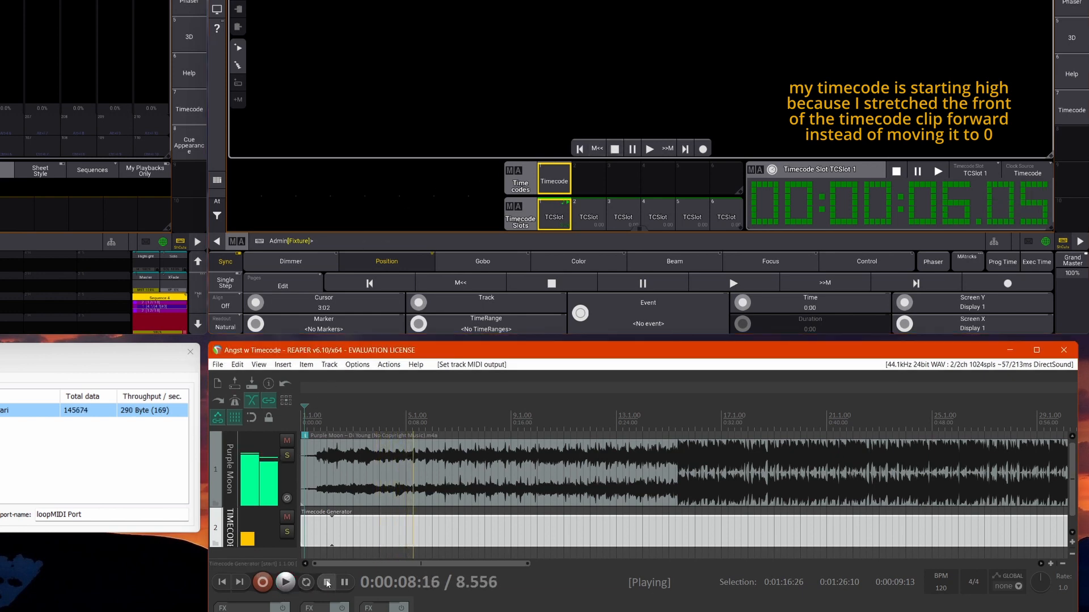
Play the REAPER project again to check that Timecode 1 follows it in grandMA3 onPC, and stop both.
left_click(284, 583)
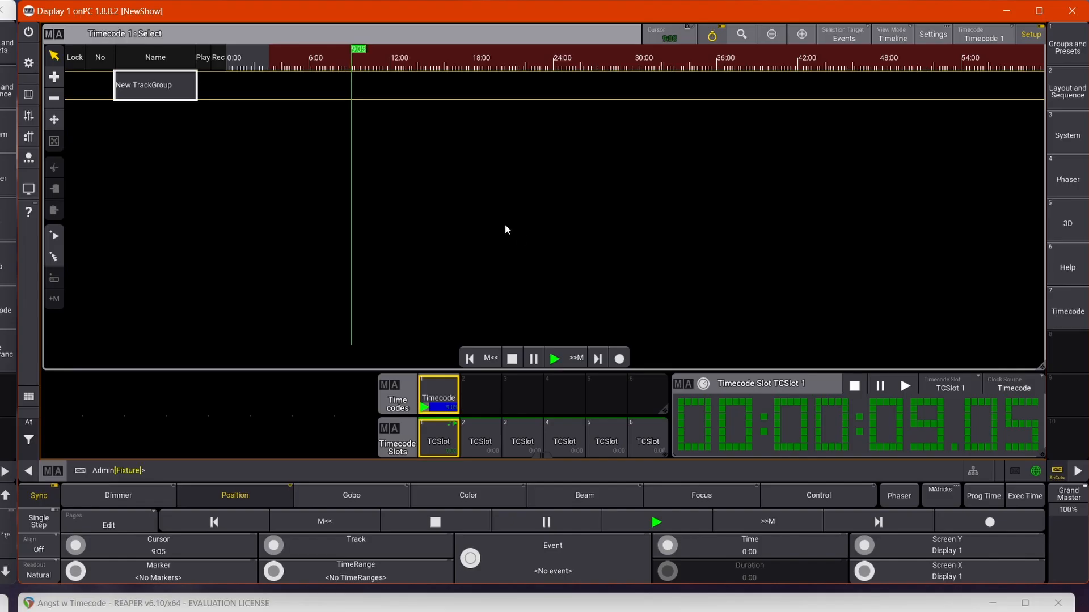
left_click(512, 359)
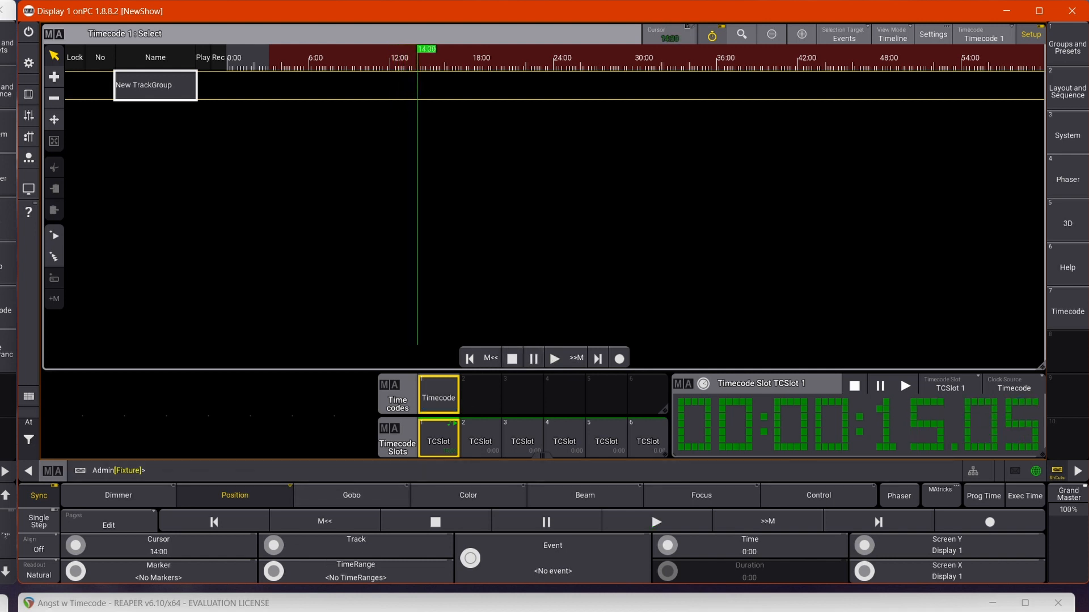
left_click(513, 604)
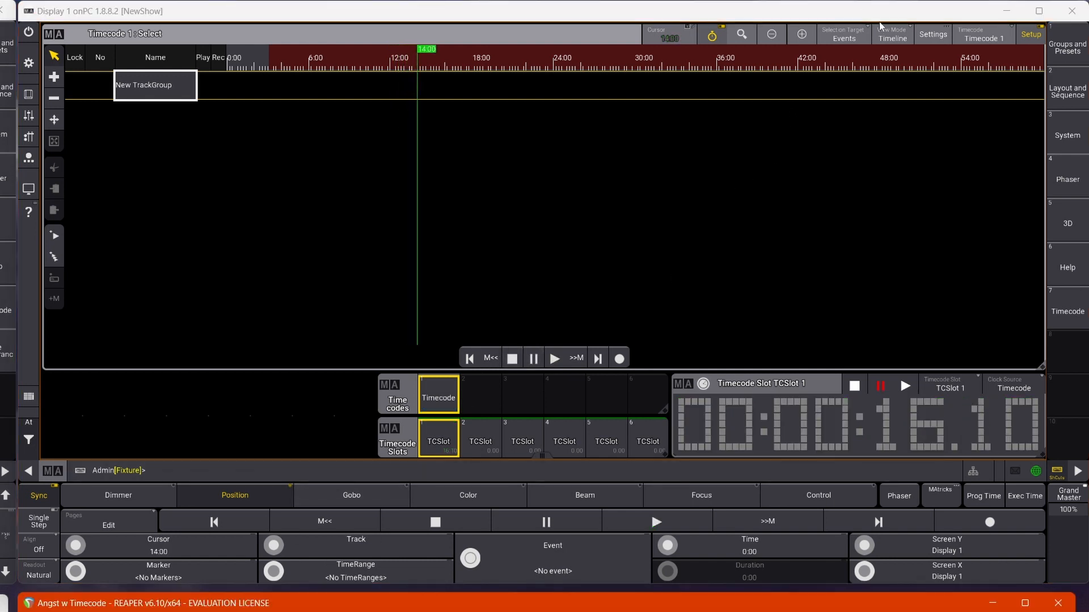
In grandMA3 onPC, enable AutoStart and AutoStop in the settings of Timecode 1.
left_click(936, 33)
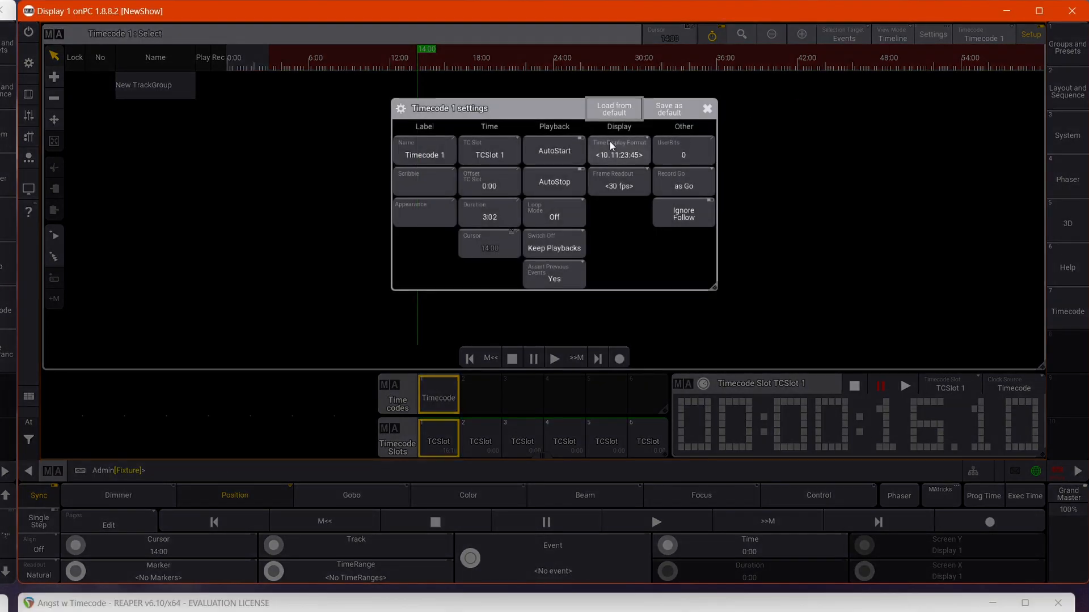
left_click(561, 153)
left_click(553, 182)
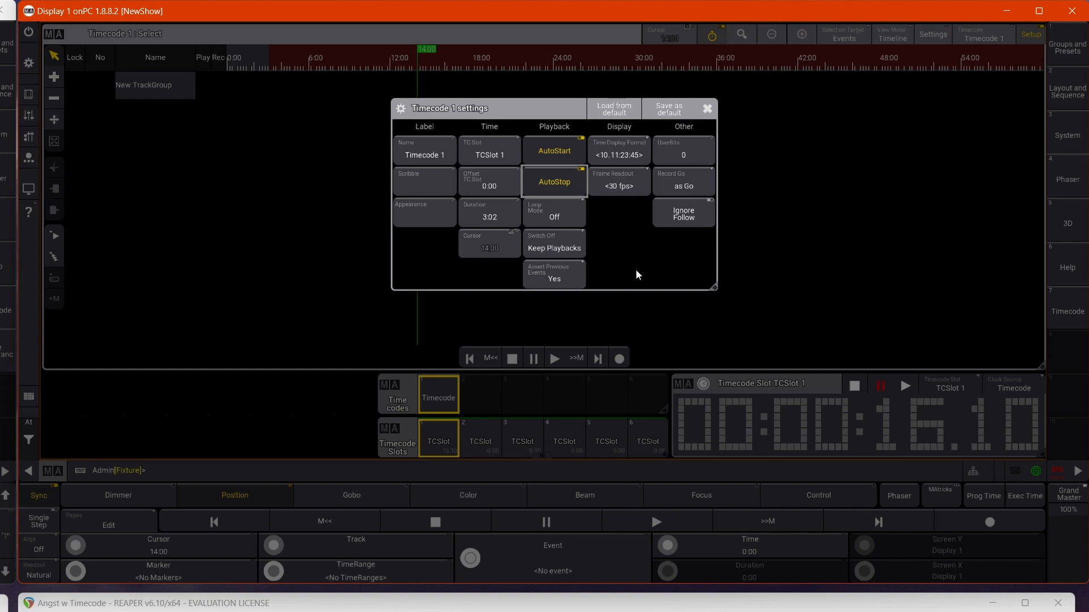
left_click(707, 109)
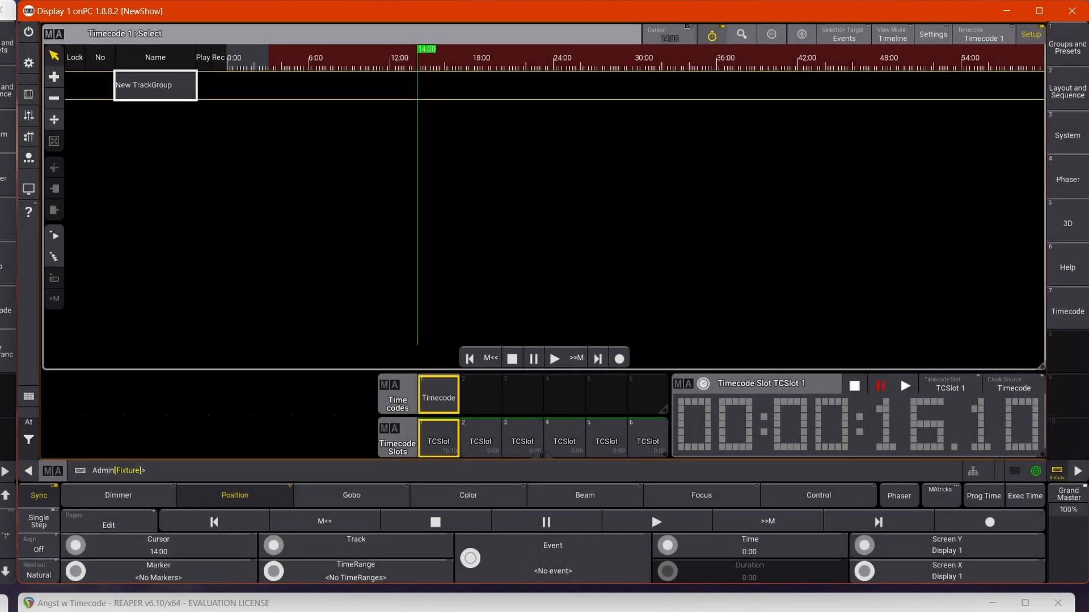
Switch to REAPER and play the project for a few seconds to check the automatic start and stop of Timecode 1.
key("alt+Tab")
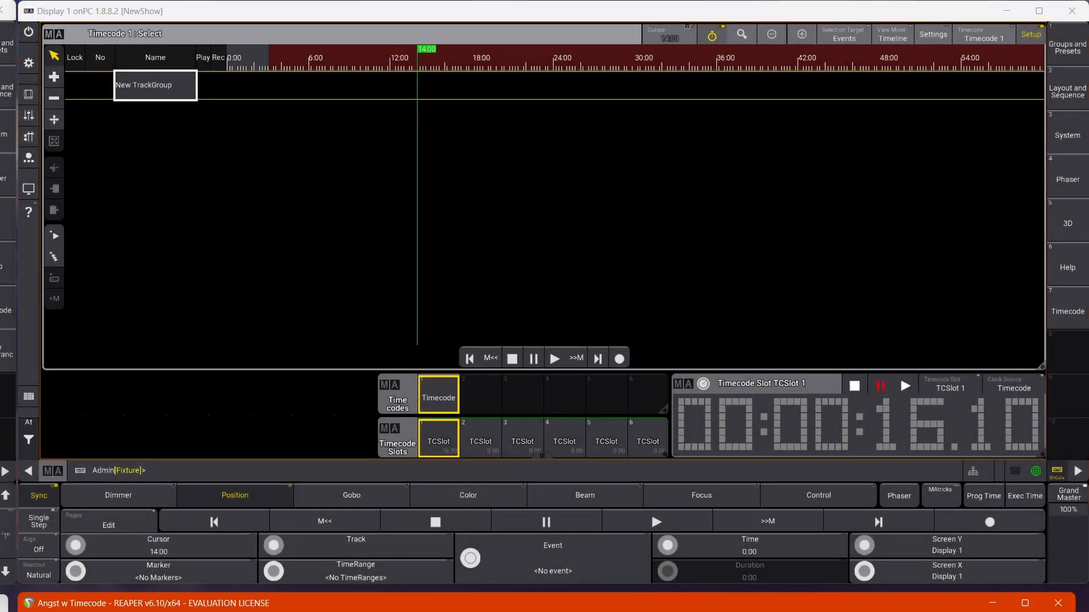
key("space")
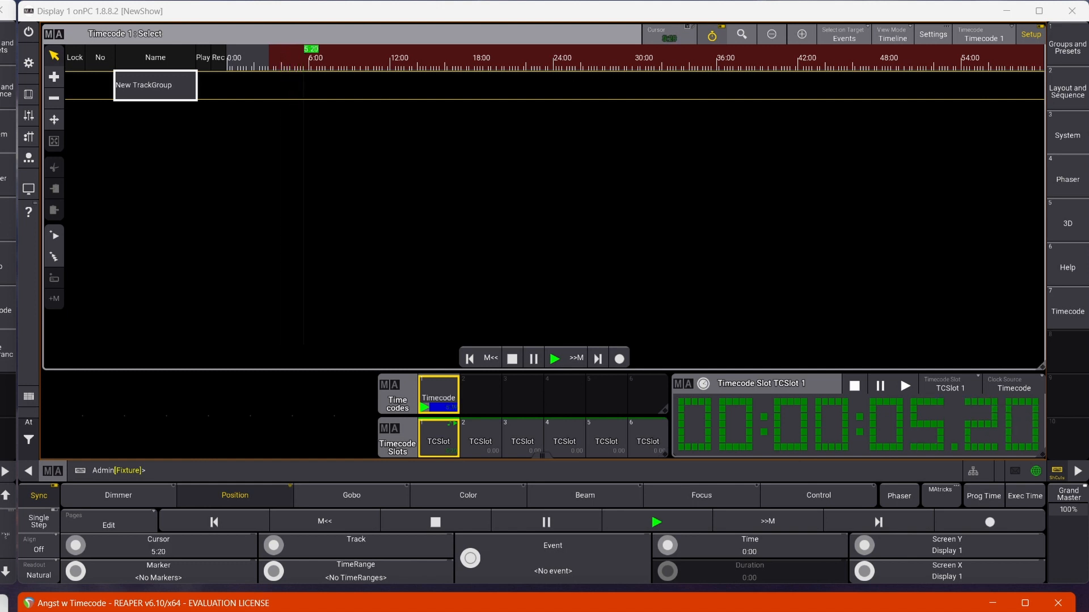
key("space")
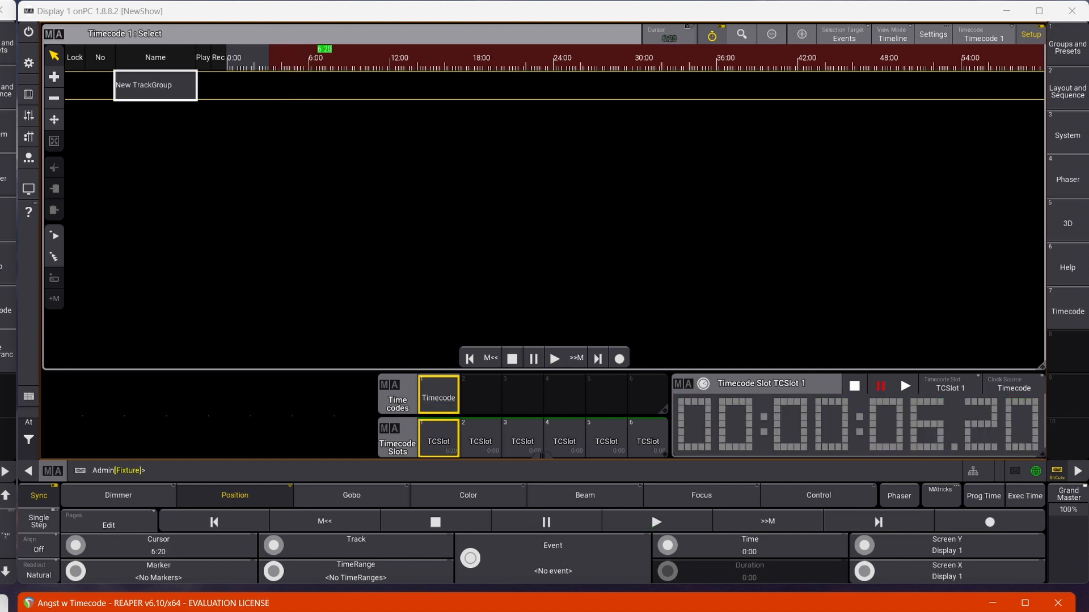